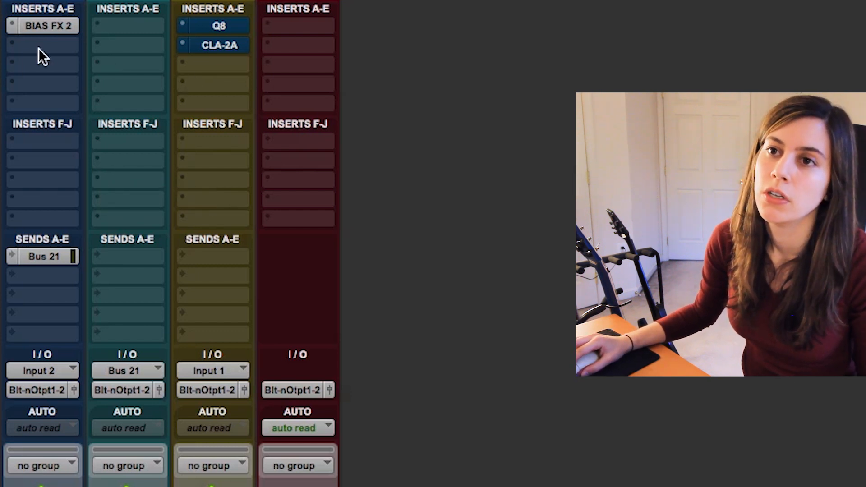
Open the BIAS FX 2 insert on the first track and look through the factory preset banks
click(78, 26)
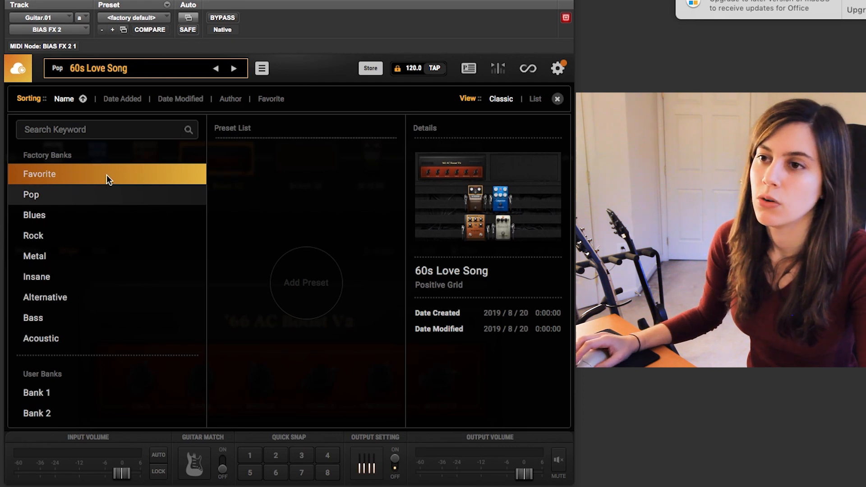
click(105, 203)
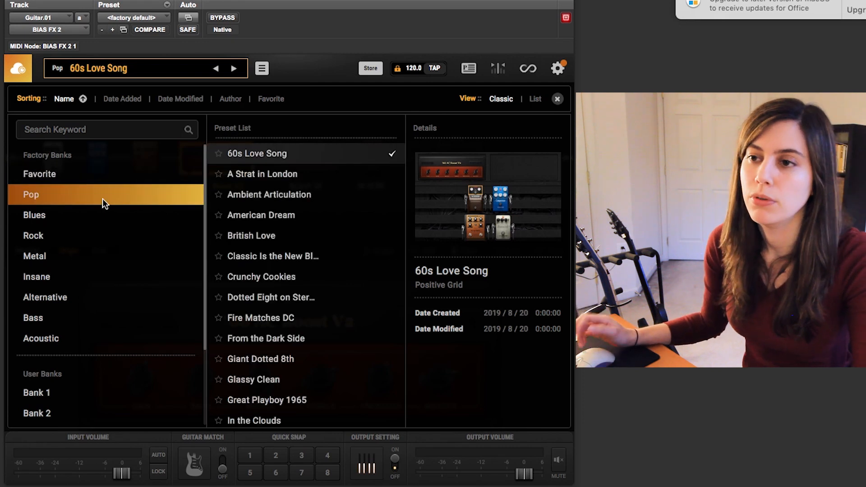
click(89, 215)
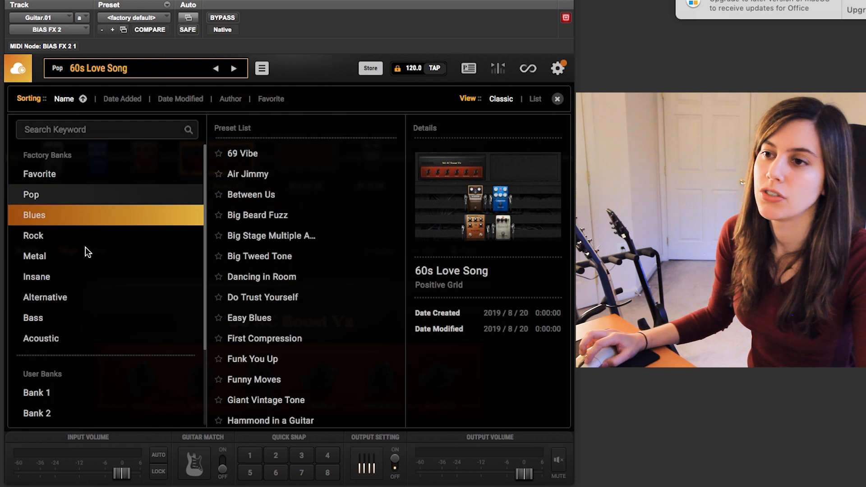
click(86, 255)
click(92, 295)
click(91, 316)
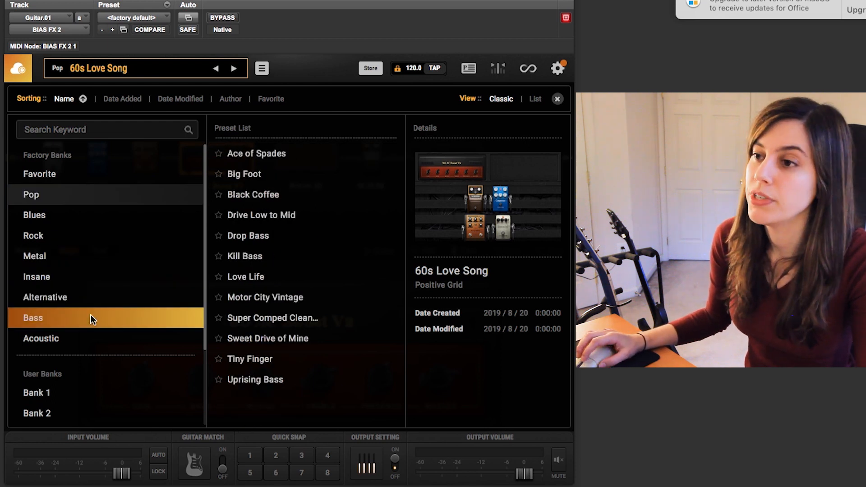
click(94, 332)
click(93, 298)
click(90, 236)
Load the A Strat in London preset from the Pop factory bank and close the preset browser
click(81, 193)
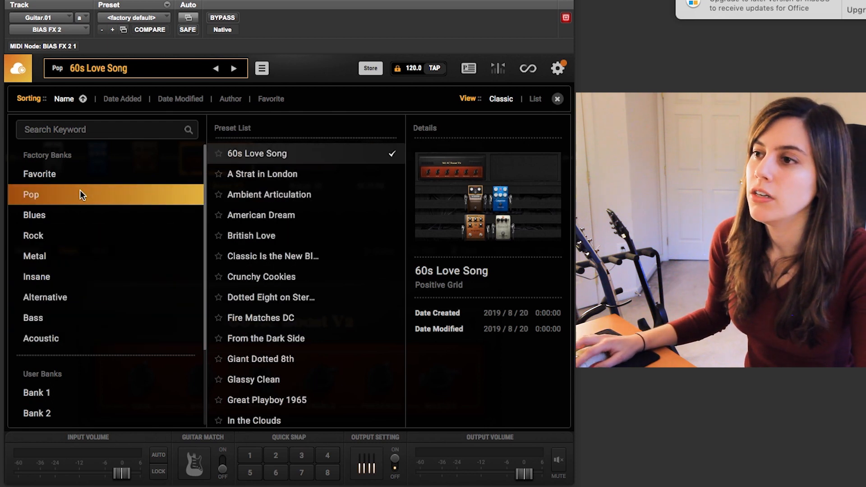
scroll(262, 189, down, 8)
scroll(271, 218, up, 8)
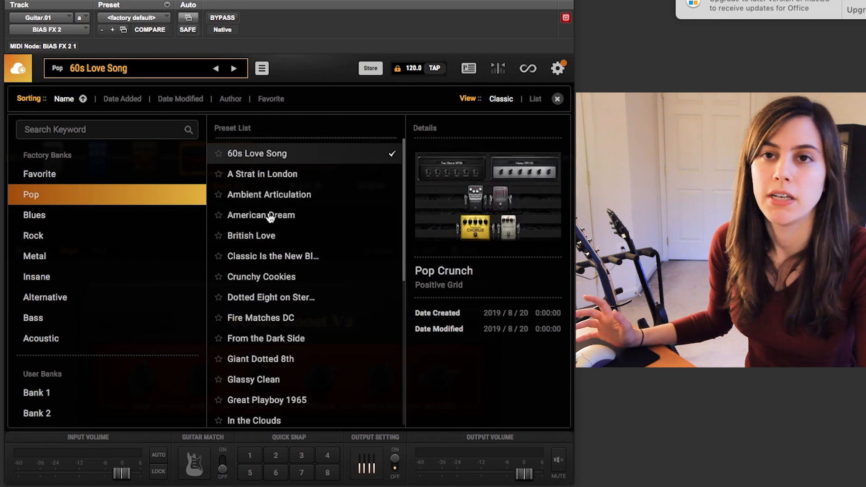
click(270, 218)
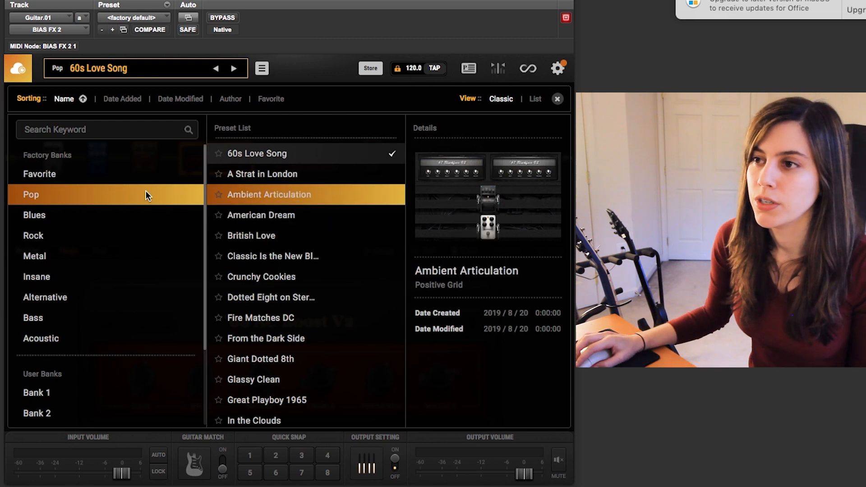
scroll(291, 225, down, 2)
scroll(290, 223, down, 12)
scroll(292, 226, up, 14)
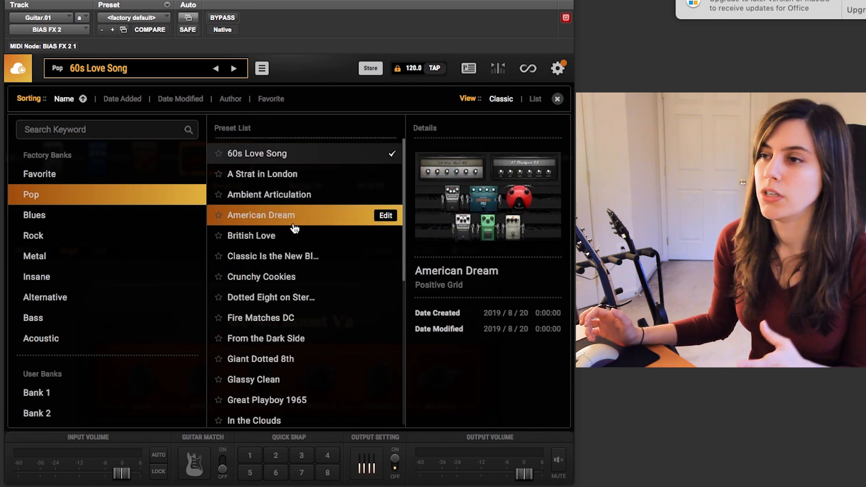
click(288, 162)
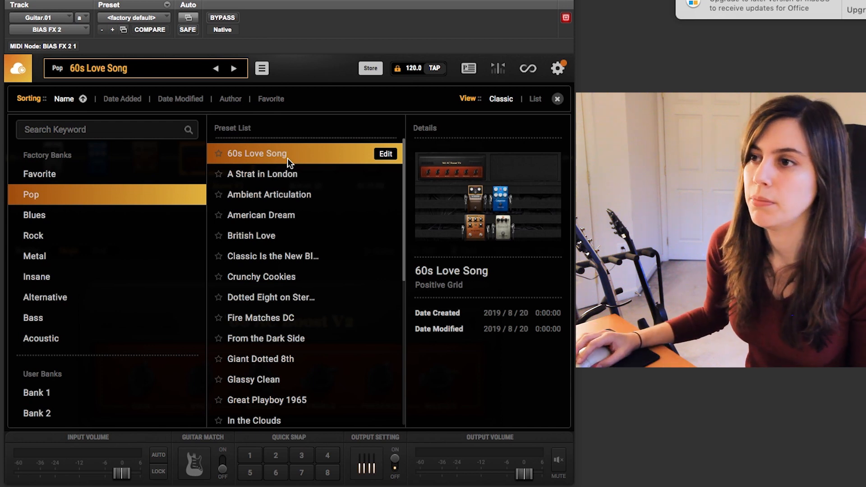
click(279, 175)
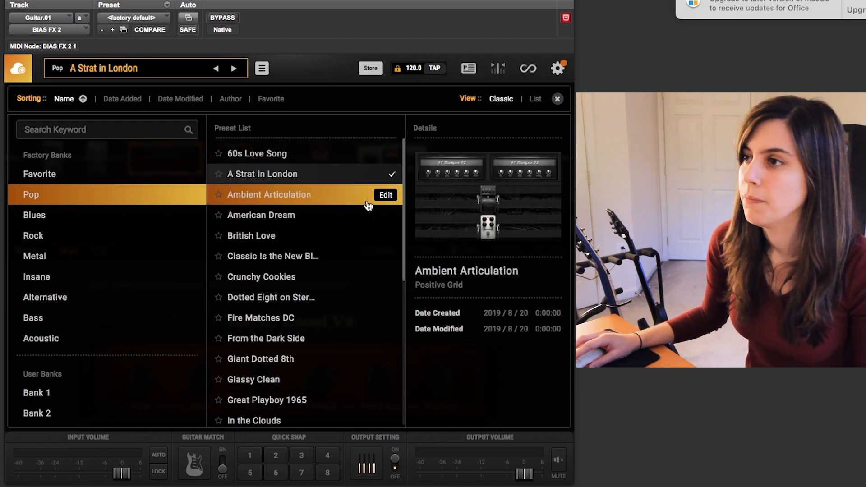
click(557, 98)
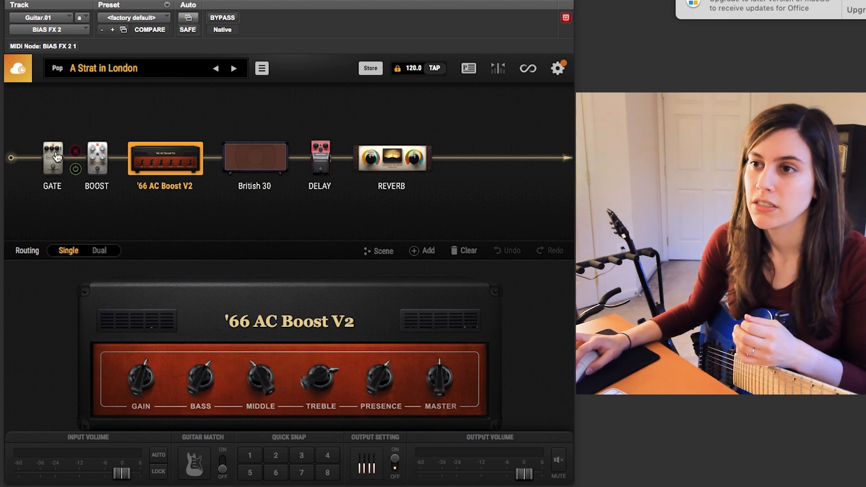
Remove the delay, reverb, boost and gate from the signal chain, keeping only the amp and cabinet
click(342, 152)
click(398, 152)
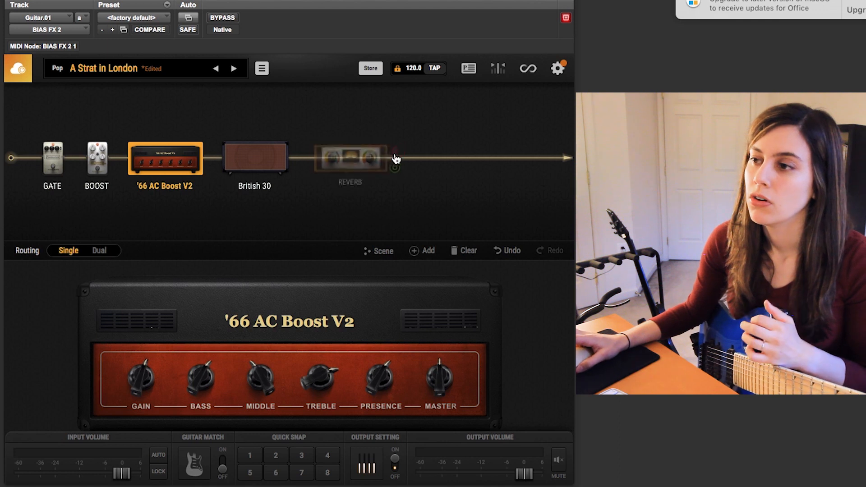
click(463, 259)
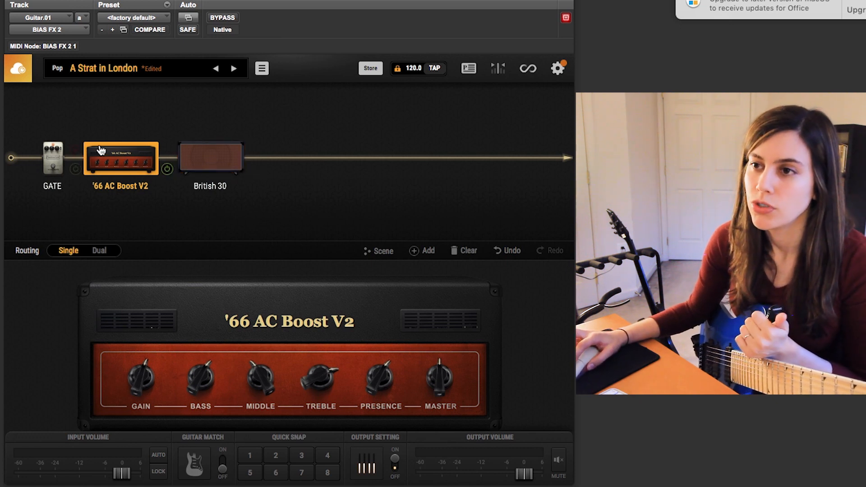
click(76, 152)
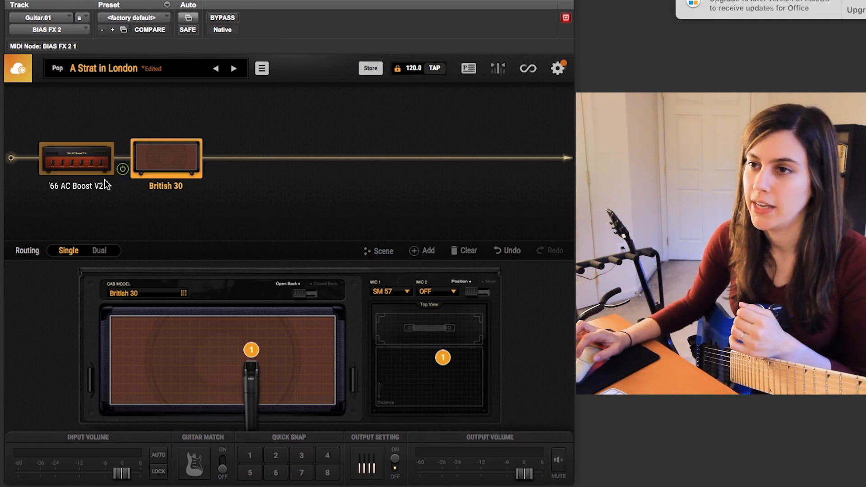
Open the amp finder for the '66 AC Boost V2 and examine the factory Low Gain and Crunch amps
double_click(77, 165)
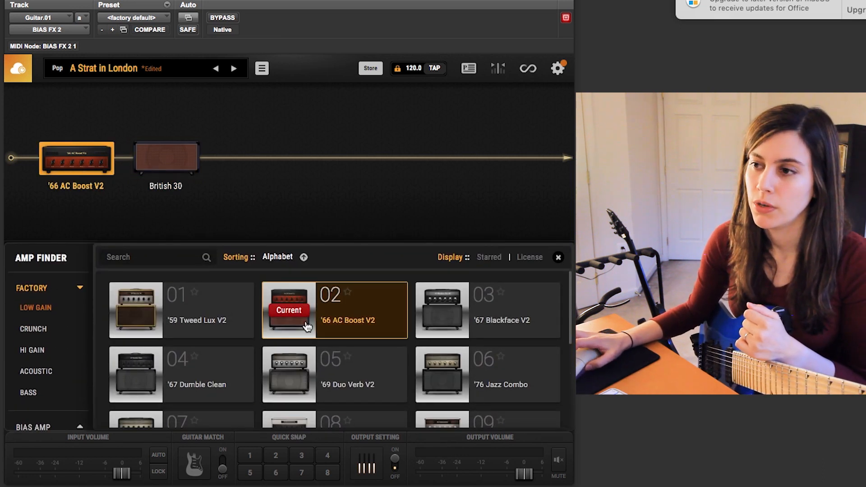
scroll(305, 339, down, 10)
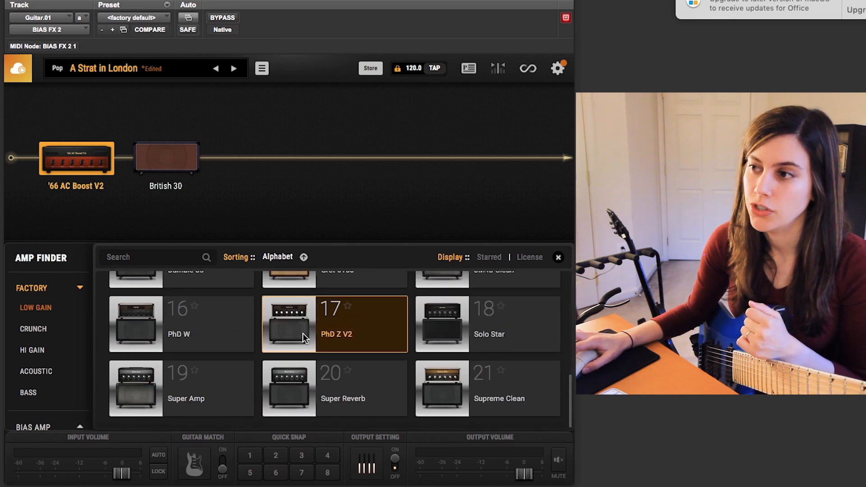
scroll(305, 337, up, 10)
scroll(303, 334, up, 2)
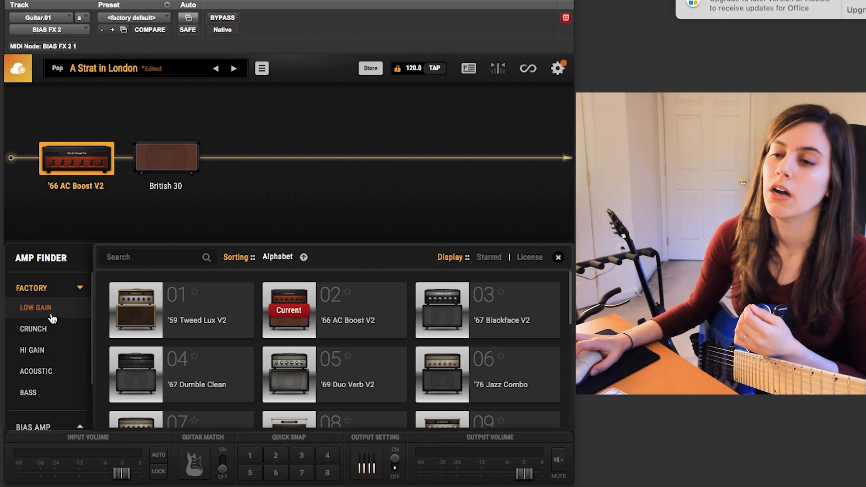
scroll(208, 361, down, 5)
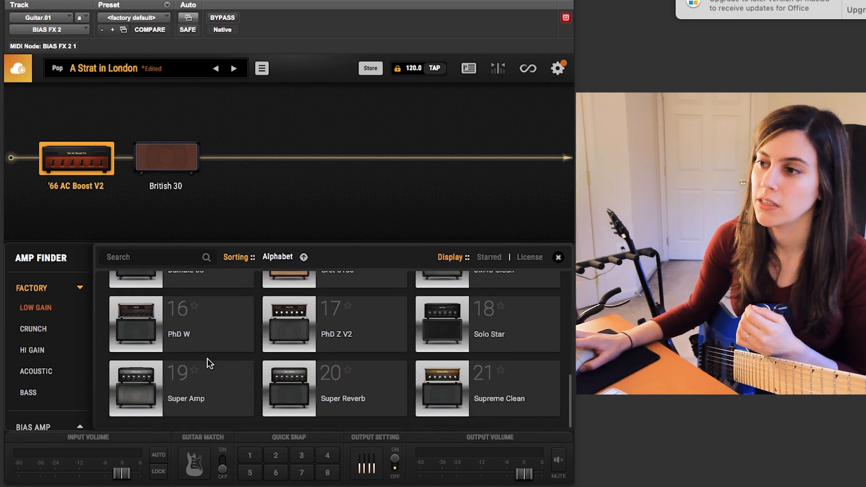
scroll(207, 361, up, 5)
click(66, 332)
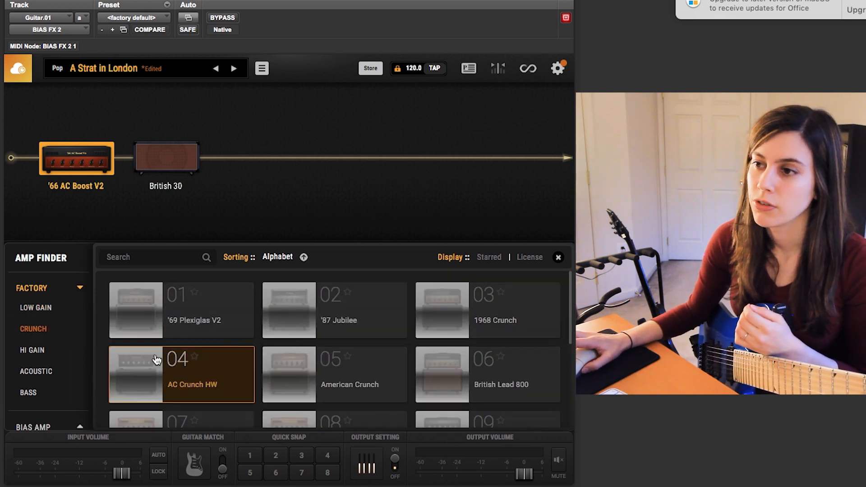
scroll(157, 360, down, 5)
scroll(157, 360, down, 2)
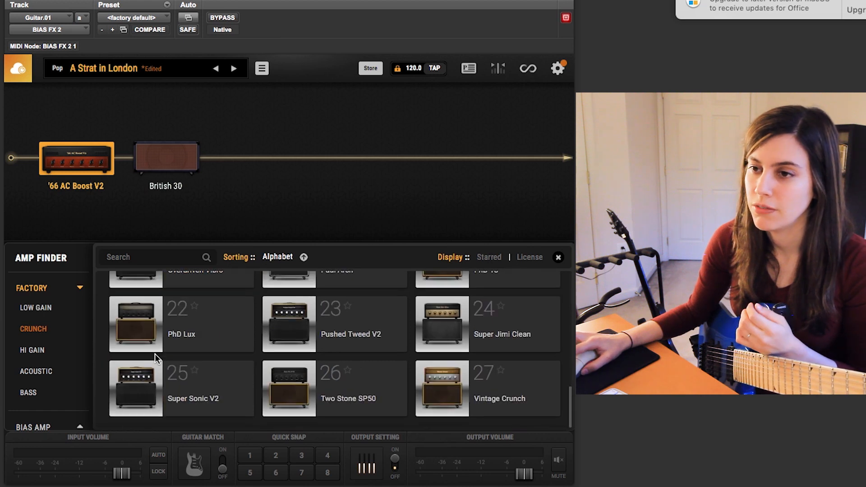
scroll(156, 360, up, 8)
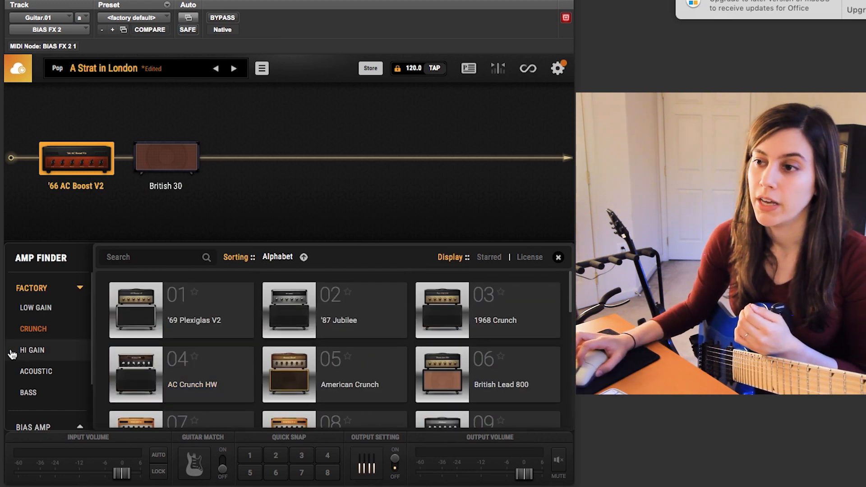
Examine the factory Hi Gain, Acoustic and Bass amps in the amp finder
click(32, 350)
scroll(189, 379, down, 3)
scroll(217, 399, down, 5)
scroll(217, 402, up, 7)
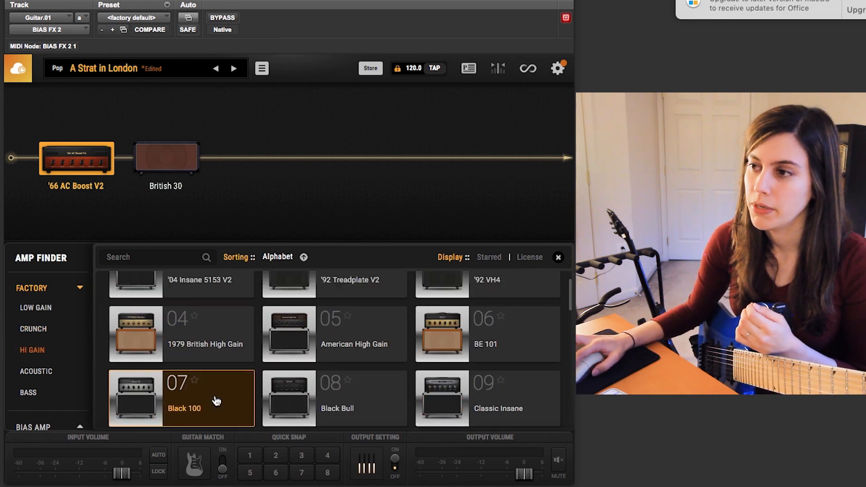
scroll(217, 402, down, 9)
scroll(215, 396, up, 8)
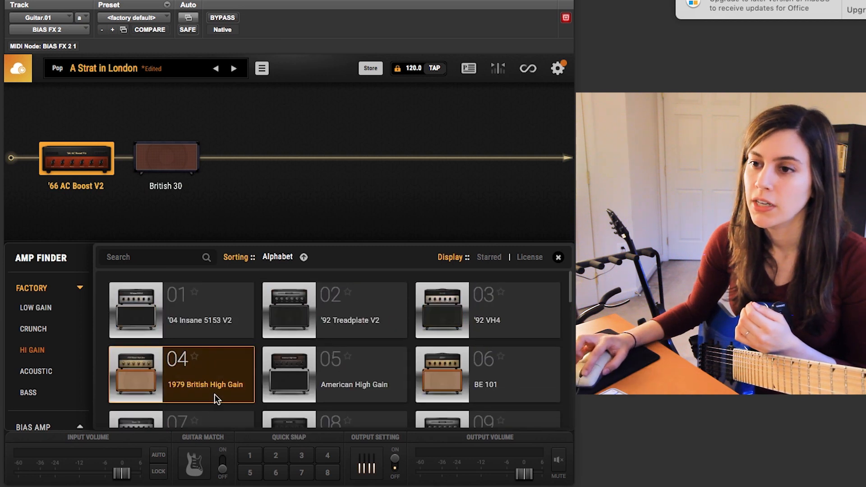
click(36, 371)
click(31, 393)
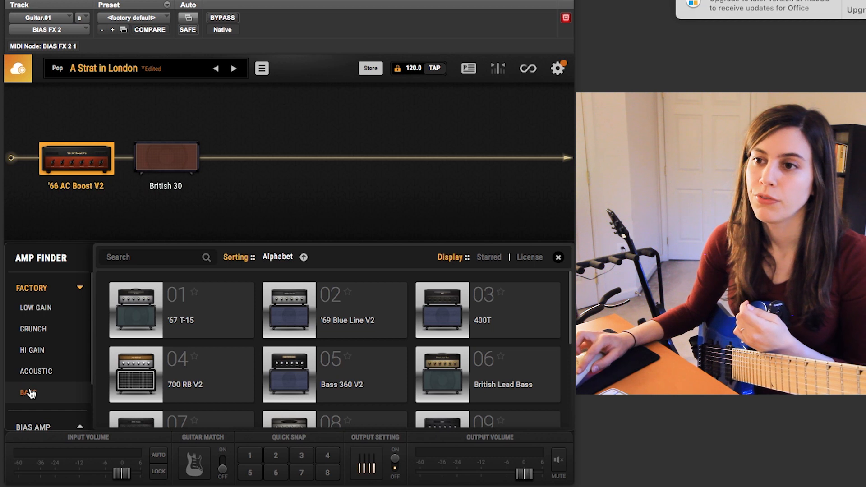
Replace the current amp with the '67 Dumble Clean from the Low Gain amps and close the amp finder
click(57, 320)
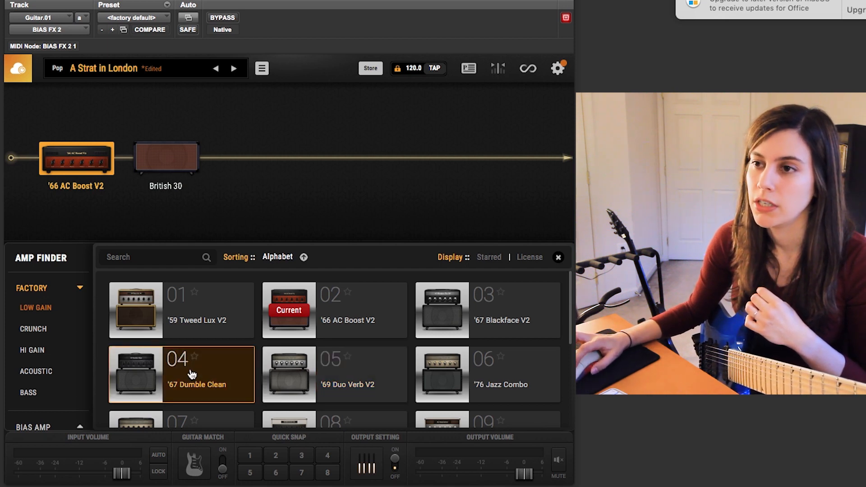
click(192, 375)
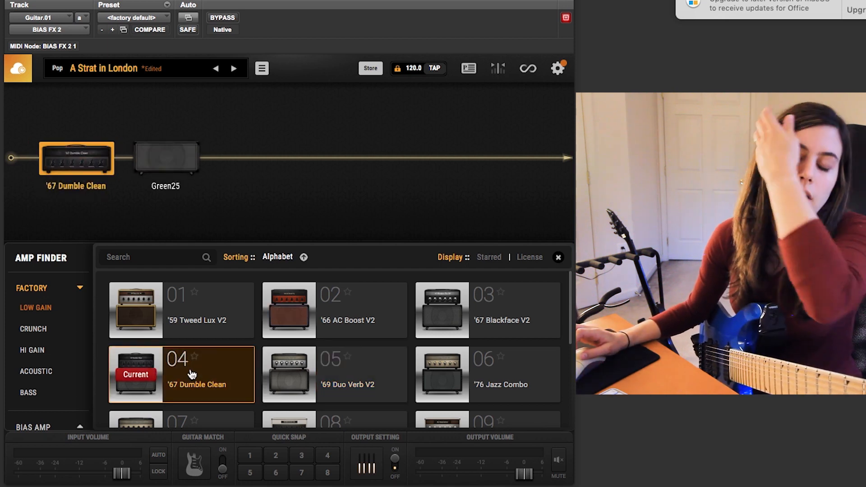
mouse_move(87, 162)
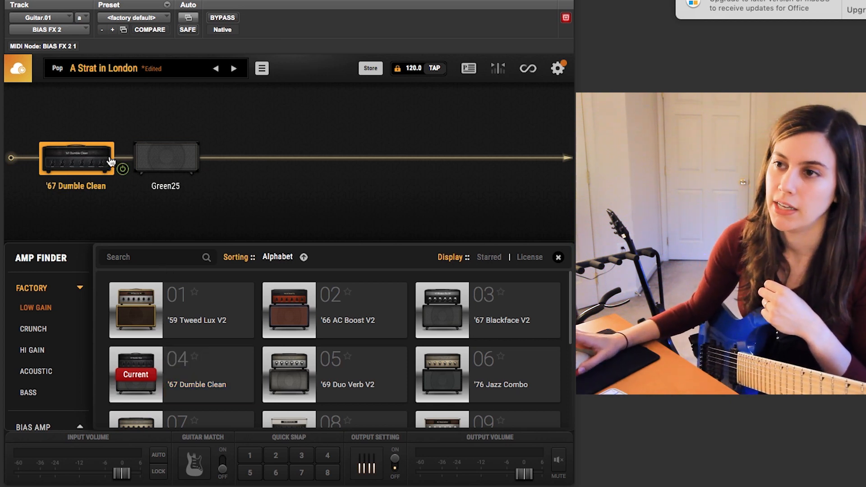
mouse_move(190, 145)
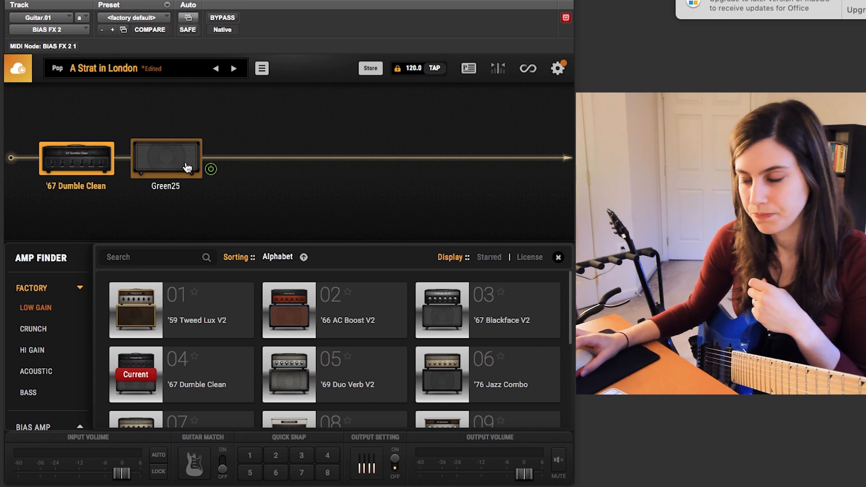
click(559, 257)
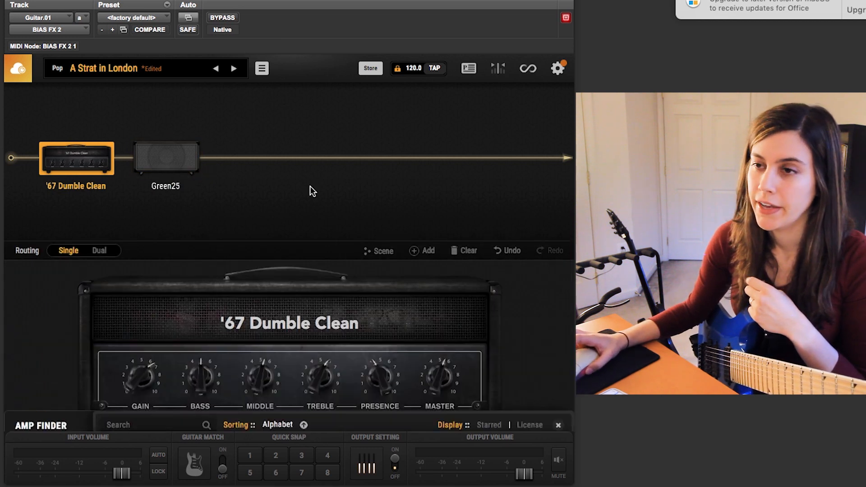
Lower the '67 Dumble Clean's gain to about 4 and raise its master to about 8
drag(141, 378, 142, 379)
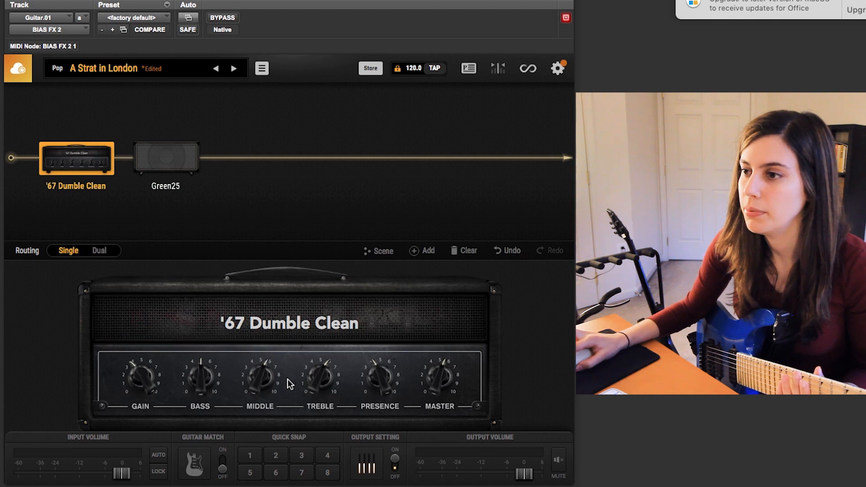
drag(434, 384, 432, 376)
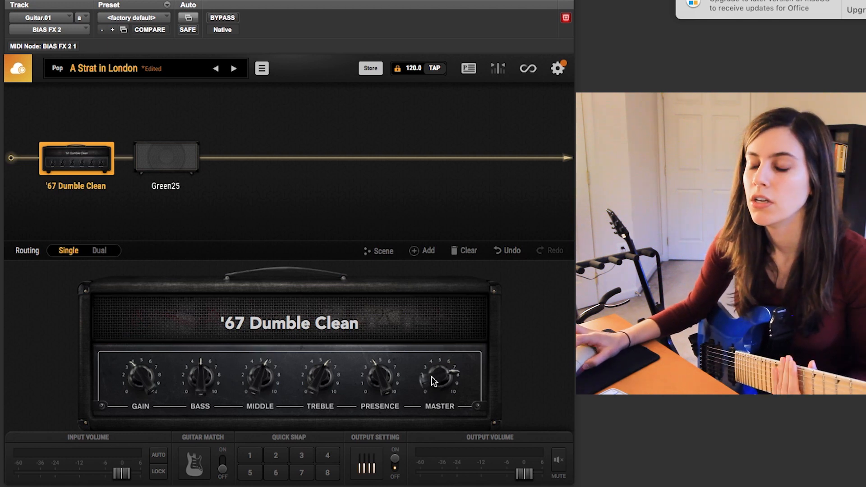
Reposition the Green25 cabinet's microphone slightly lower and to the right on the speaker, keeping SM 57 as mic 1
click(177, 166)
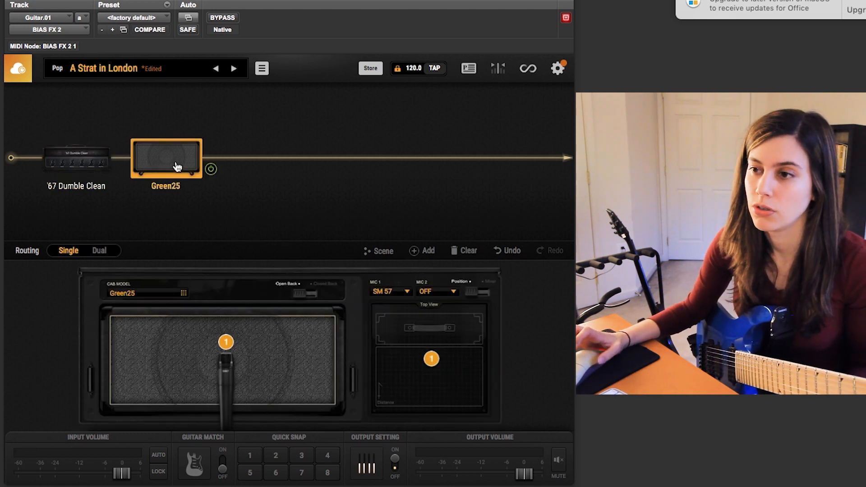
drag(226, 342, 237, 353)
click(407, 294)
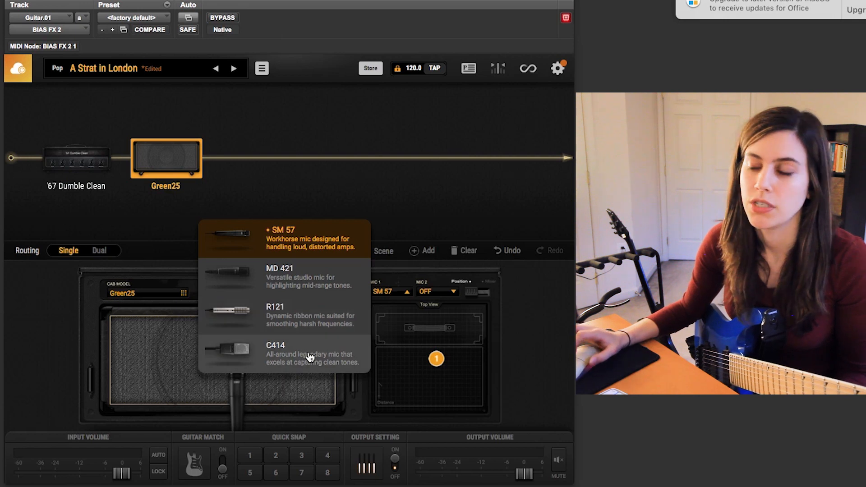
click(310, 250)
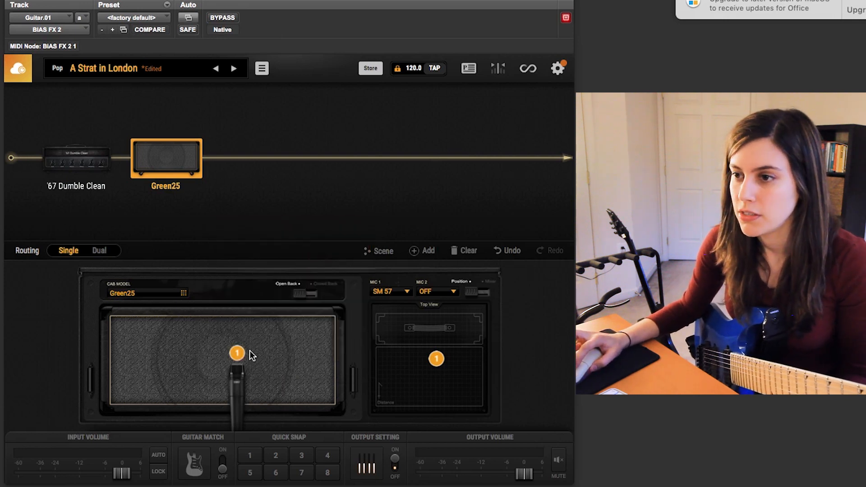
drag(237, 352, 238, 359)
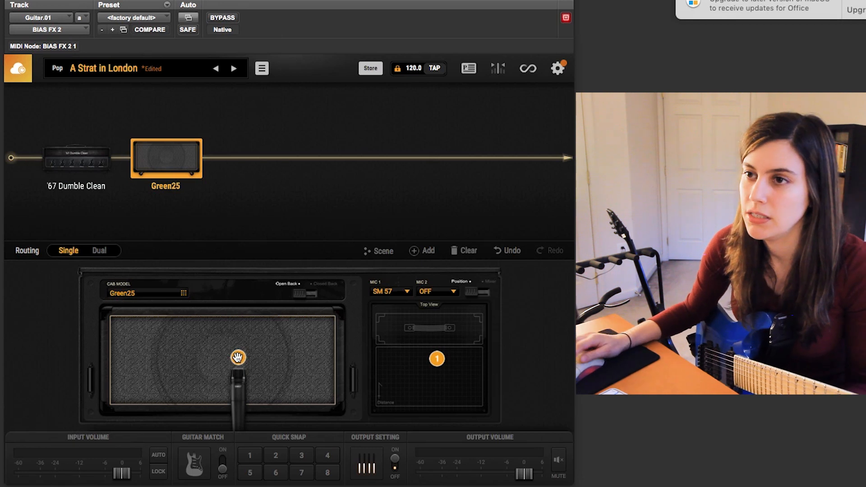
Switch the signal chain's routing to Dual and check the mixer and the lower path's cabinet
click(82, 162)
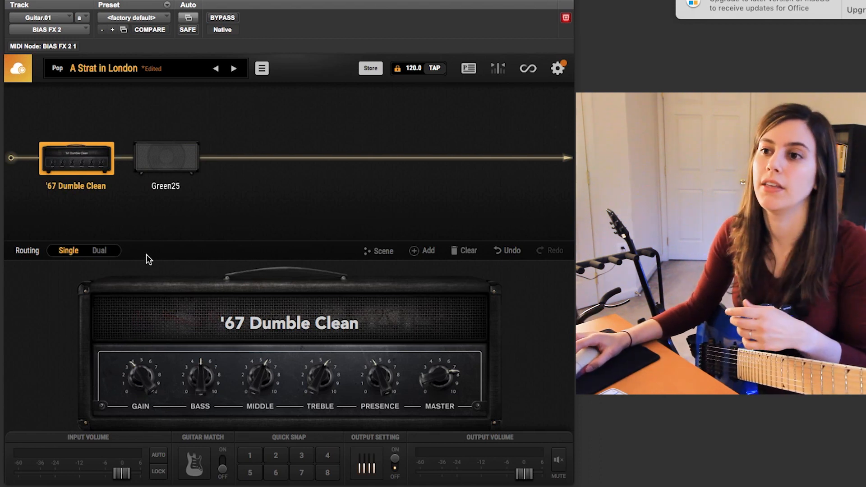
click(99, 258)
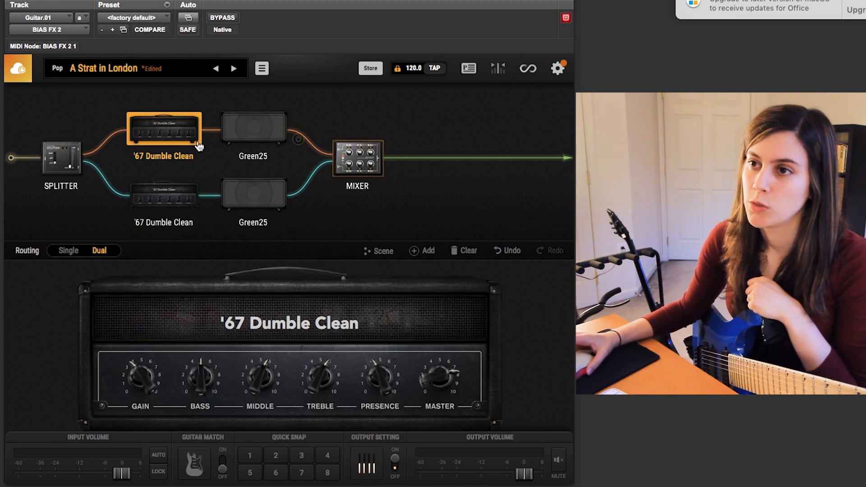
click(335, 159)
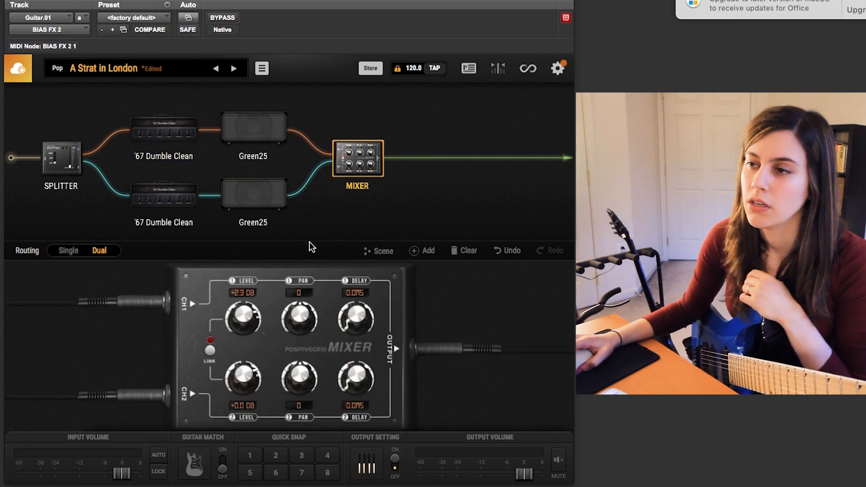
click(255, 198)
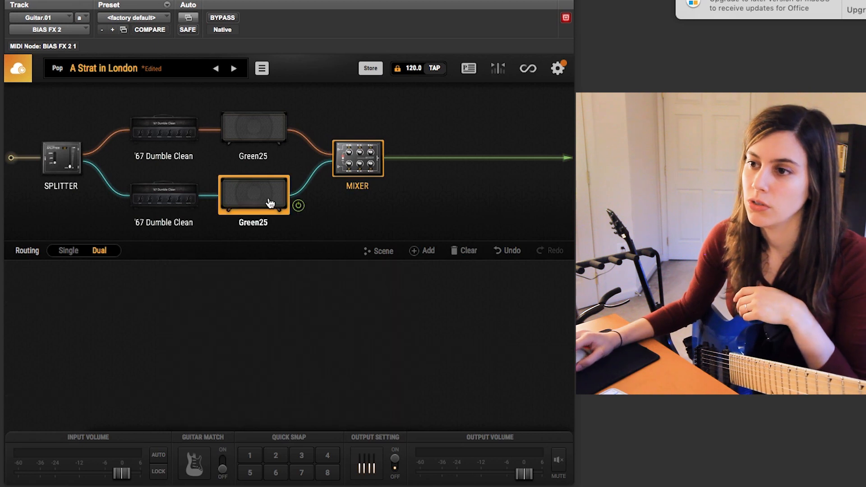
Replace the lower path's '67 Dumble Clean with the '69 Plexiglas V2 from the Crunch amps and fine-tune its gain
click(180, 210)
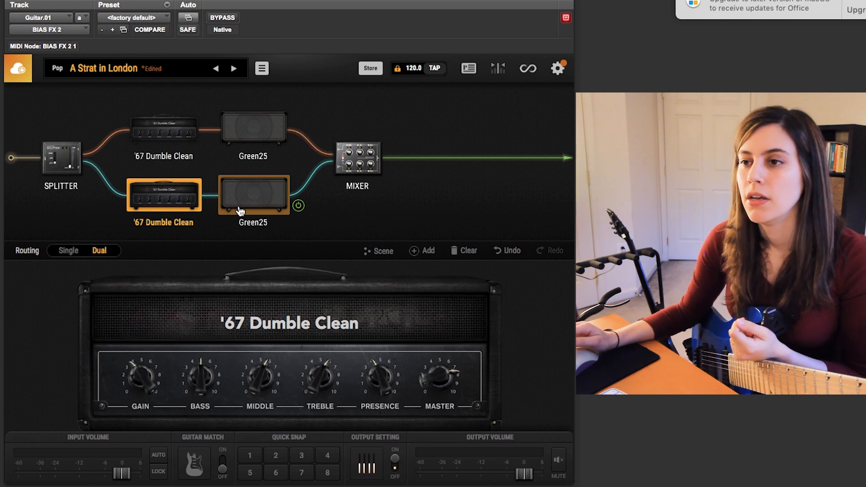
double_click(166, 195)
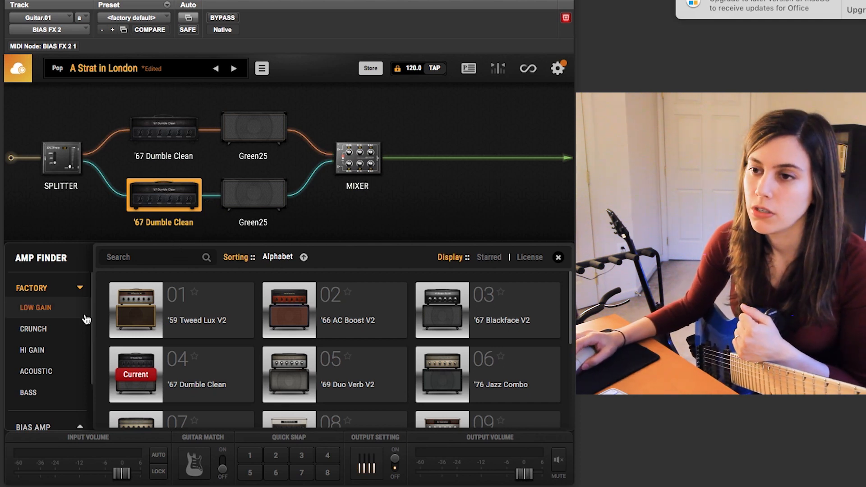
click(52, 329)
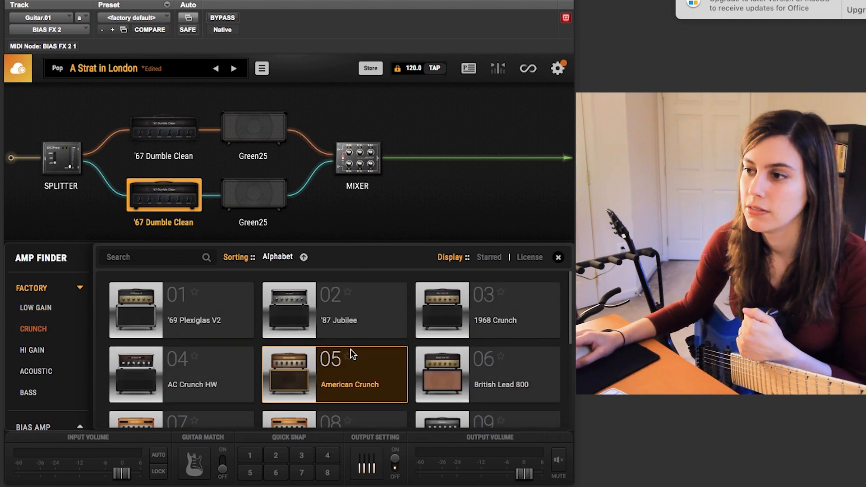
scroll(345, 352, down, 10)
scroll(352, 354, up, 10)
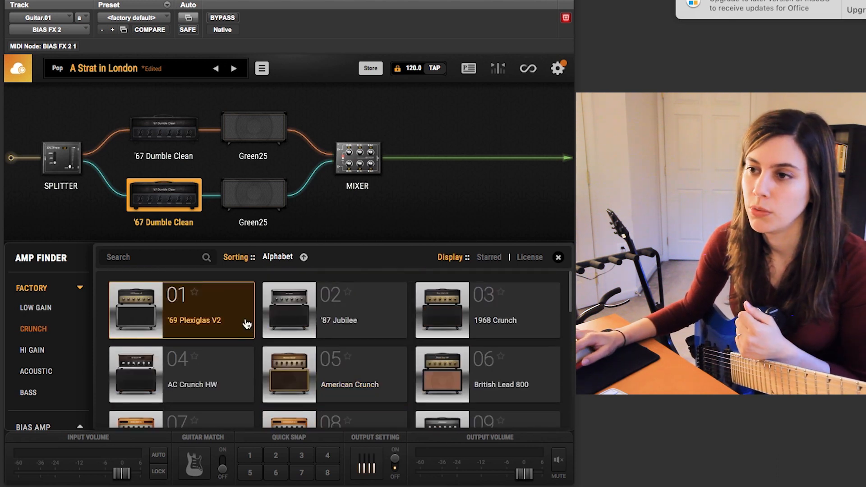
click(247, 324)
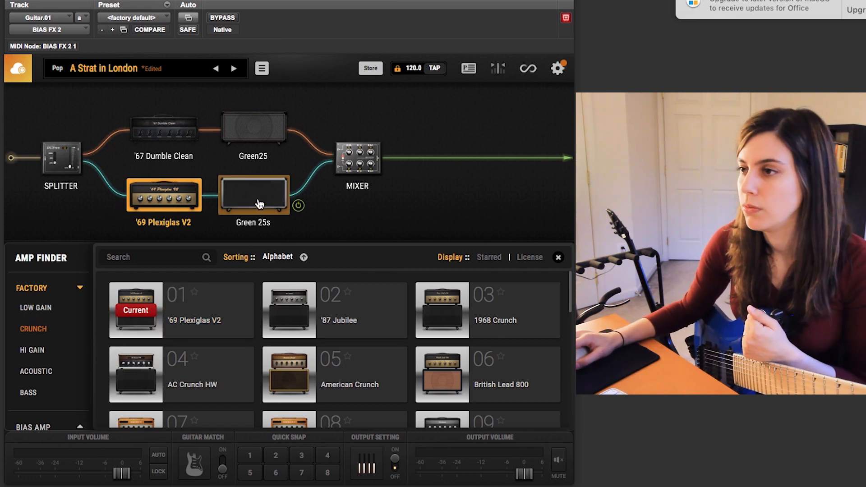
click(559, 258)
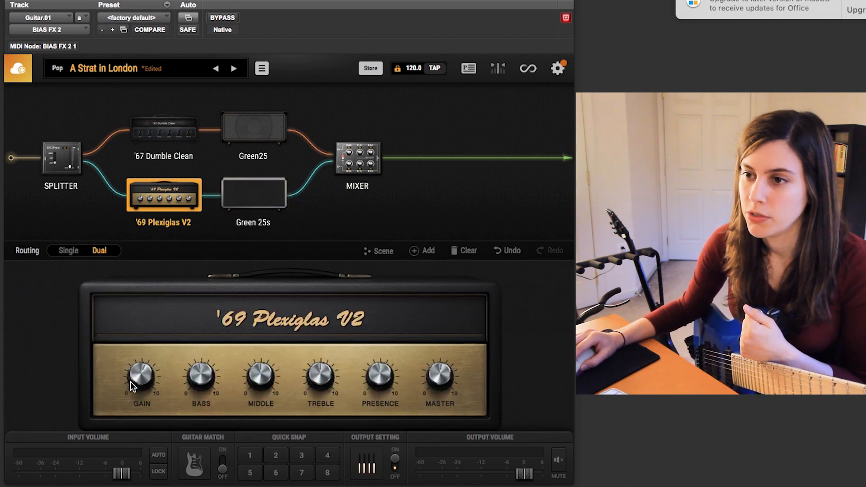
drag(129, 378, 129, 376)
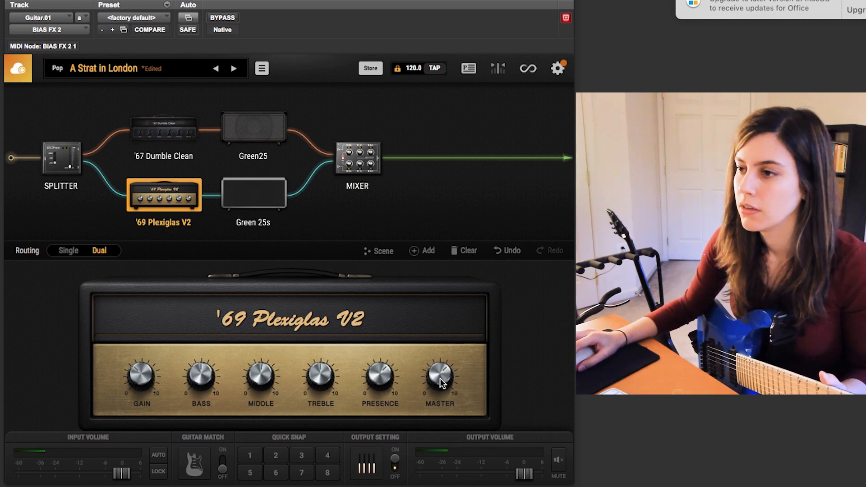
drag(135, 379, 134, 381)
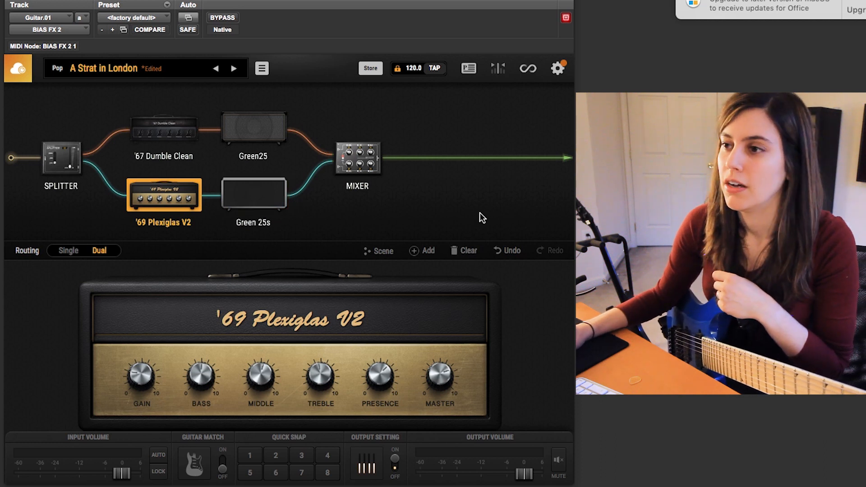
Examine the factory Compressor, Pitch/Filter, Boost, Drive, Delay and Reverb effects in the effect finder
click(422, 251)
scroll(80, 335, up, 3)
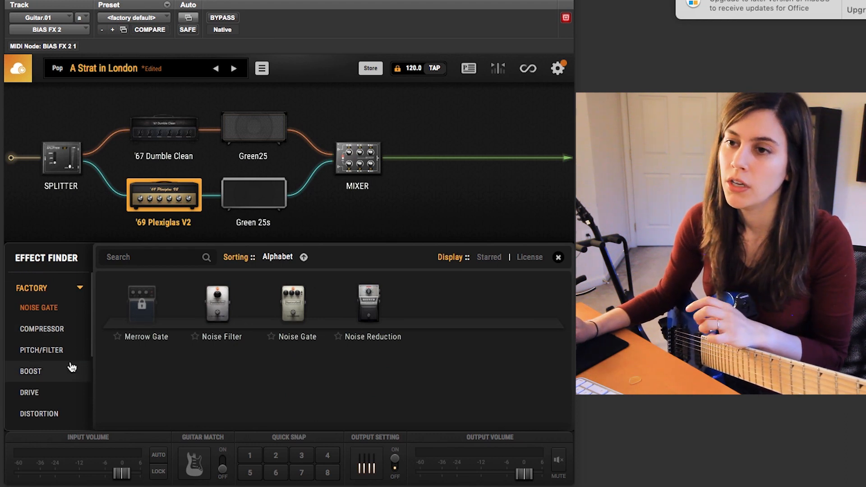
click(60, 329)
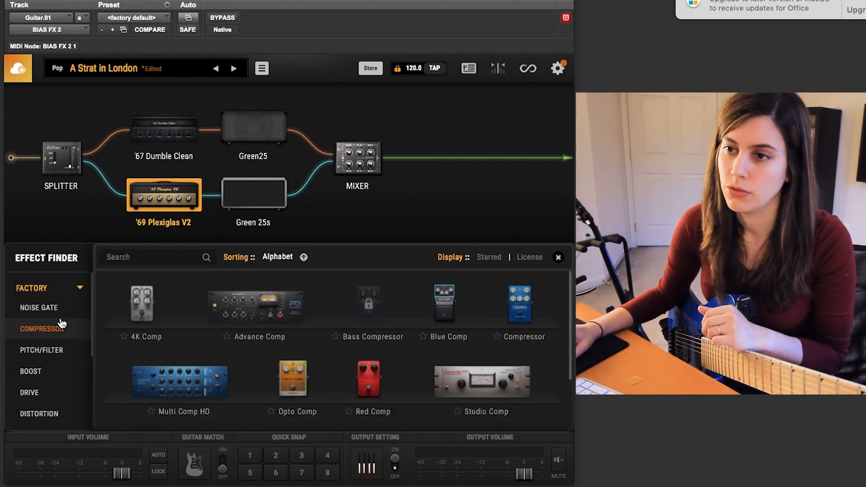
click(50, 353)
click(47, 371)
click(30, 393)
scroll(32, 393, down, 3)
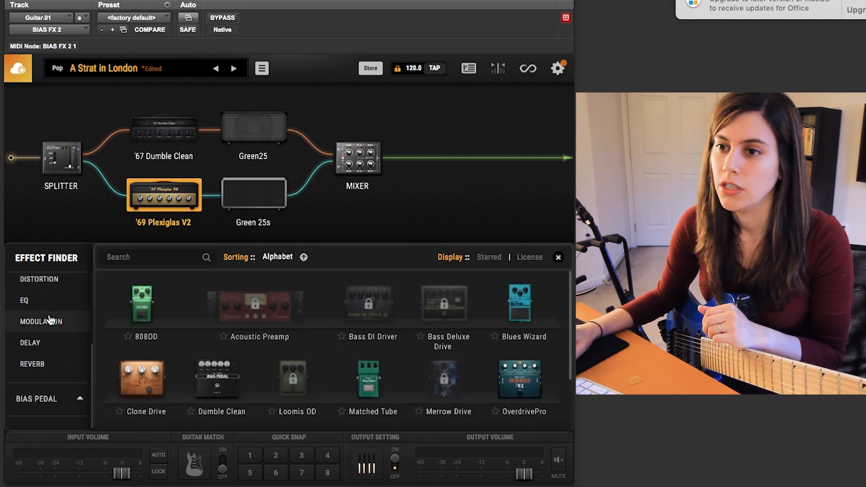
click(47, 347)
click(47, 363)
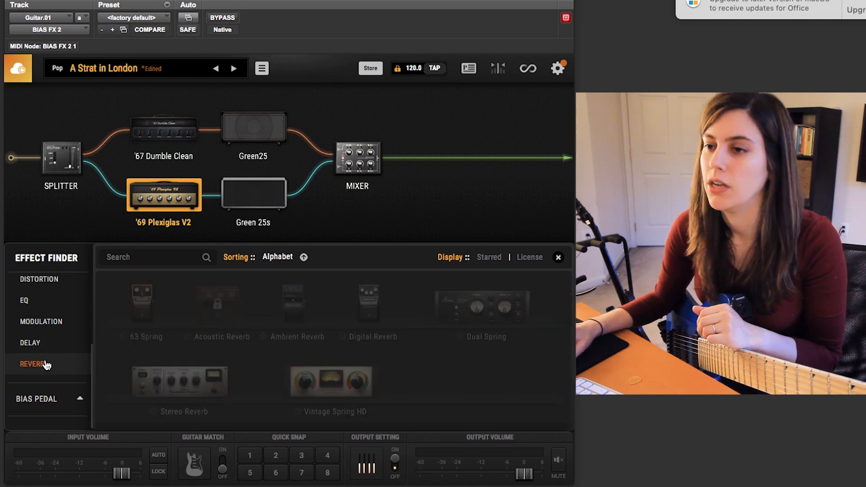
Go back over the factory Noise Gate, Compressor and Boost effects in the effect finder
scroll(47, 365, up, 3)
scroll(47, 343, up, 1)
click(47, 311)
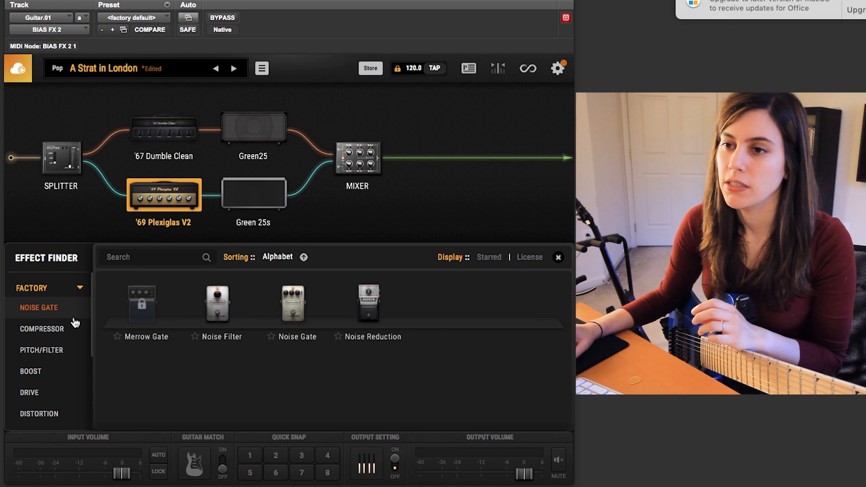
click(84, 337)
scroll(161, 367, down, 3)
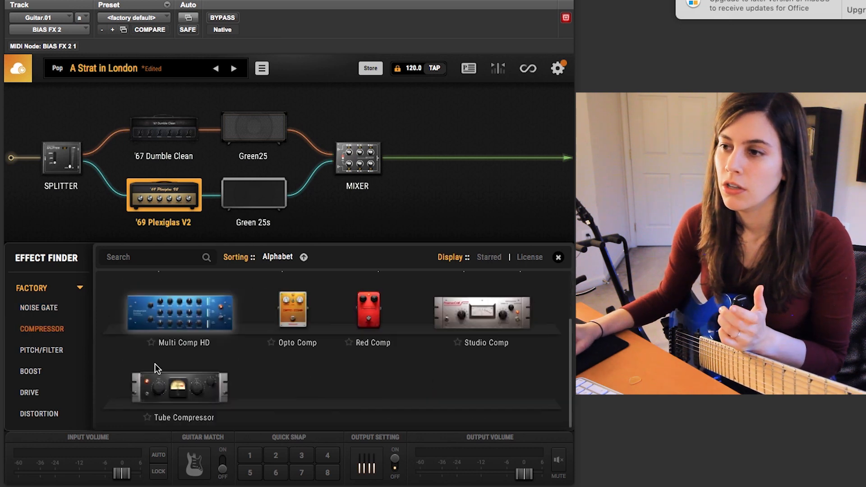
scroll(160, 367, up, 3)
click(60, 368)
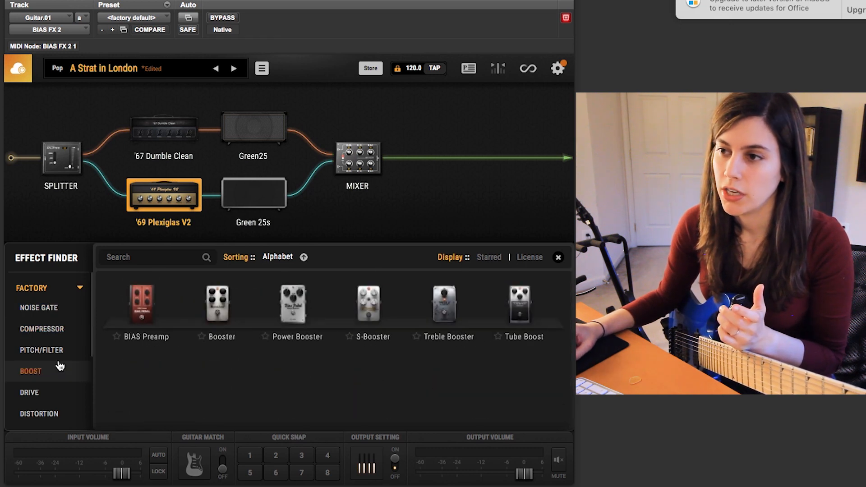
click(58, 315)
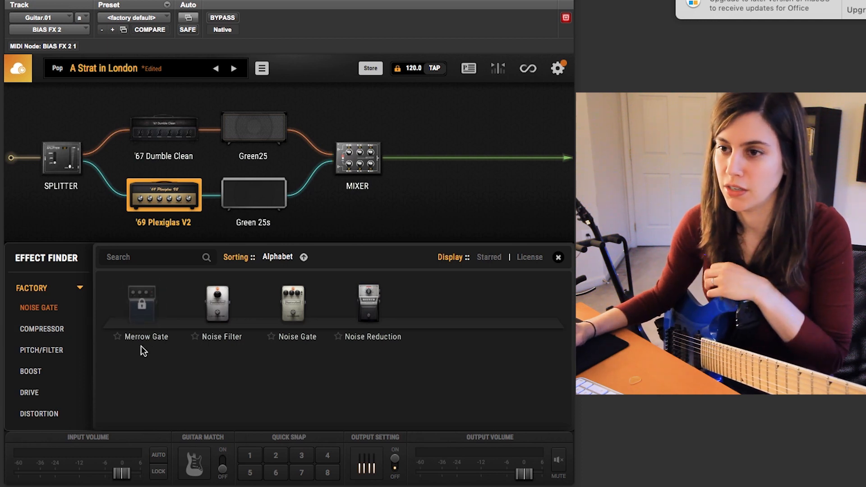
Add the Compressor pedal at the start of the signal chain, ahead of the splitter, and show its controls
click(63, 329)
drag(526, 318, 9, 160)
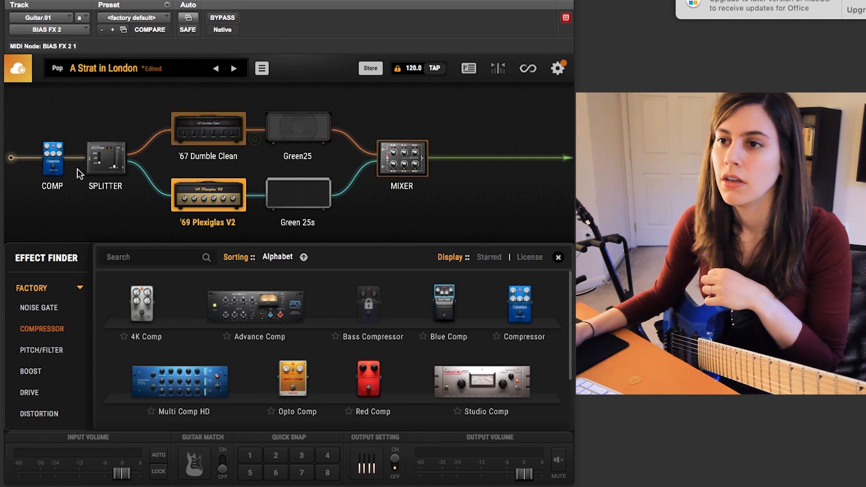
click(57, 157)
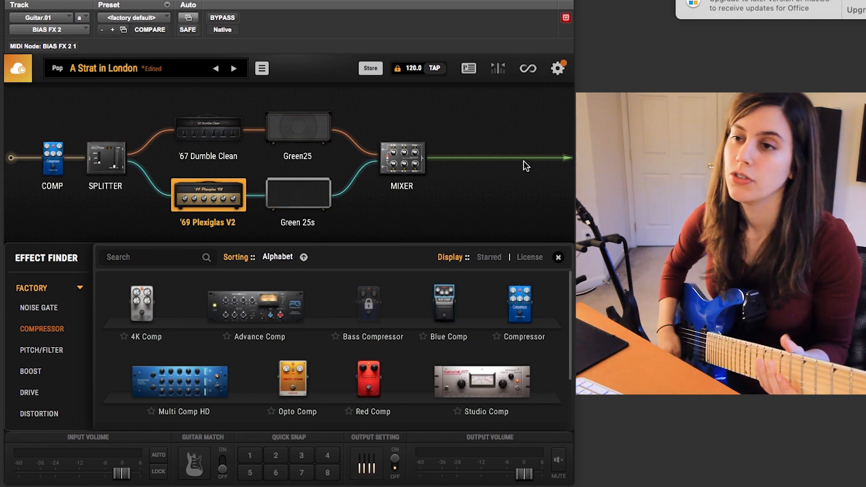
click(53, 158)
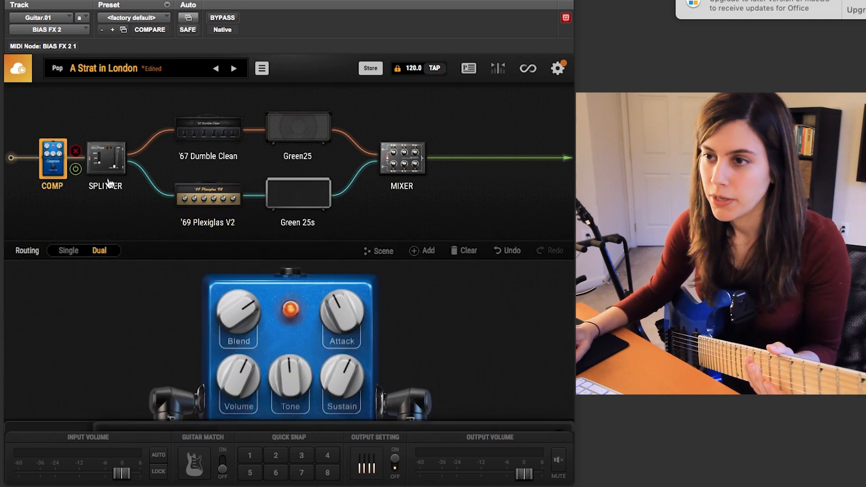
Set the compressor's blend to 5.9, lower its attack slightly and raise its sustain, tone and volume a little
drag(233, 328, 223, 316)
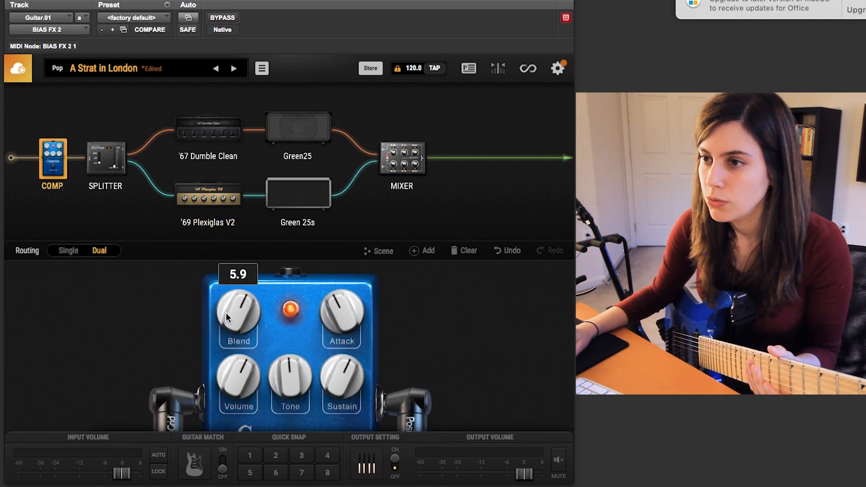
drag(328, 303, 329, 307)
drag(337, 375, 336, 369)
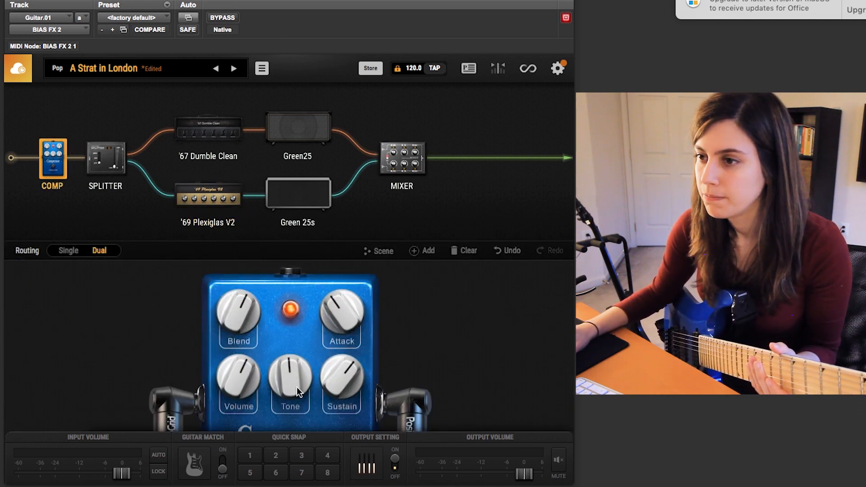
drag(295, 387, 294, 384)
drag(229, 389, 231, 388)
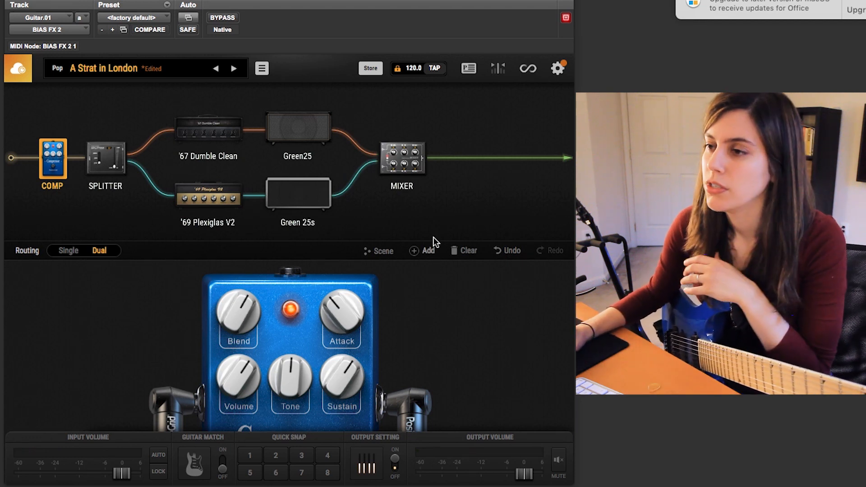
Insert the Booster pedal from the Boost effects between the compressor and the splitter and show its controls
click(428, 251)
click(28, 371)
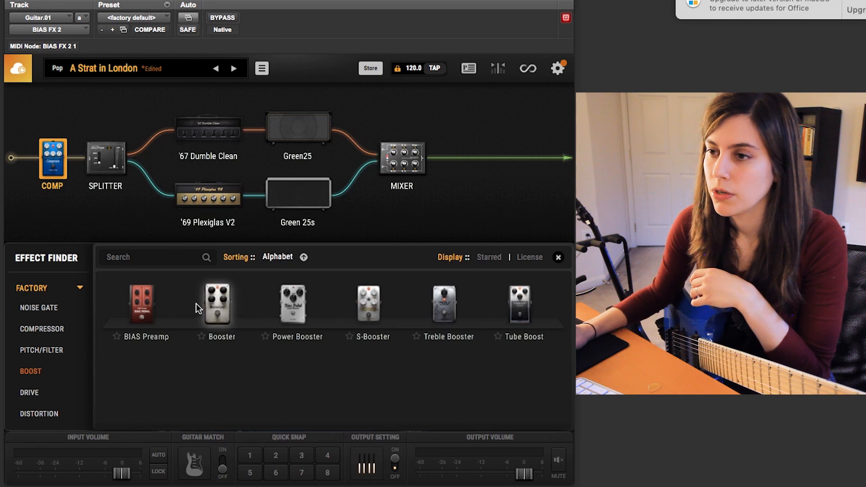
drag(216, 306, 103, 160)
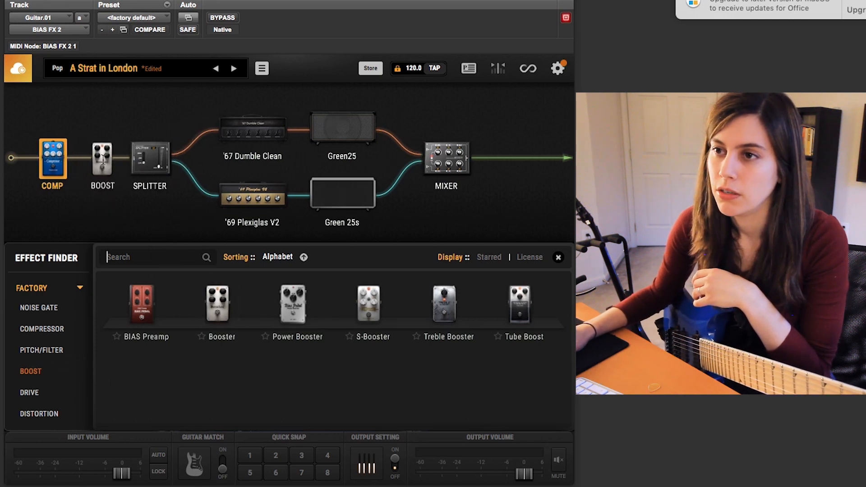
click(93, 176)
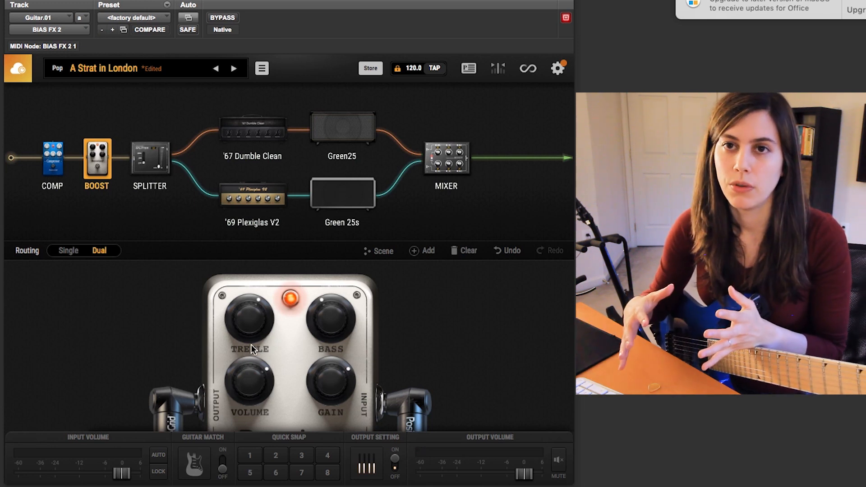
Set the Booster's treble to 4.8, lower its gain and volume, and adjust its bass slightly
drag(237, 319, 237, 321)
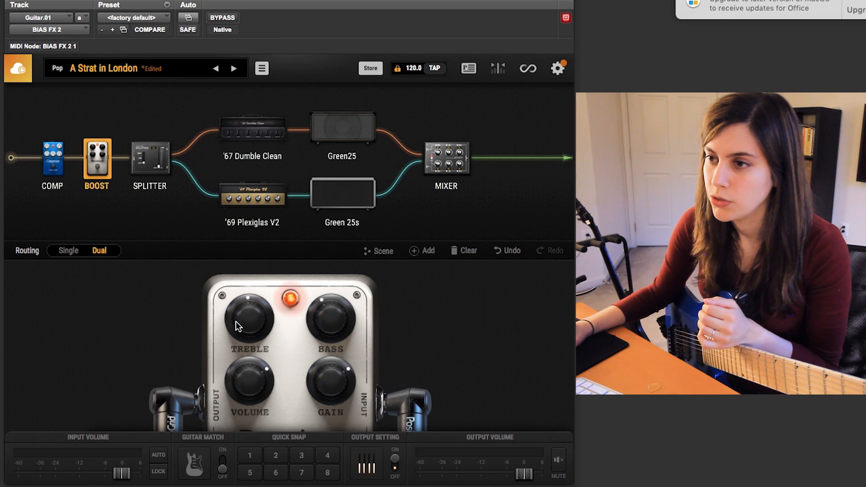
drag(321, 313, 318, 316)
drag(319, 368, 318, 373)
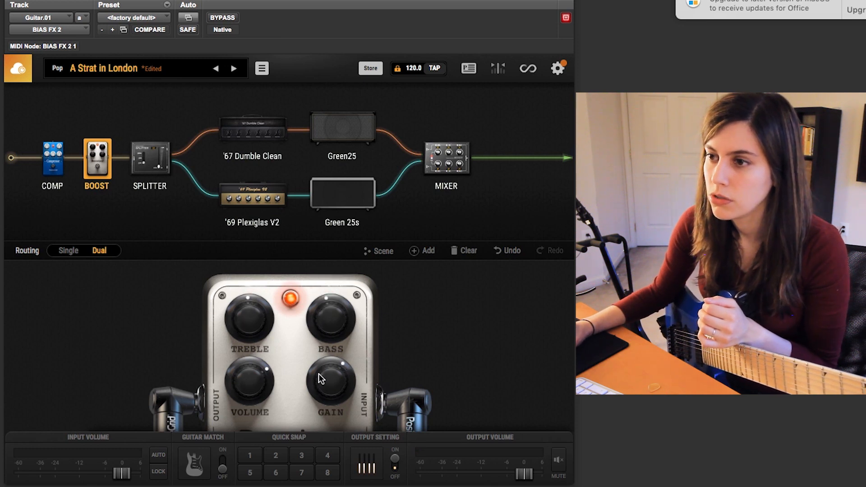
drag(251, 378, 251, 382)
drag(316, 379, 316, 381)
drag(324, 343, 324, 340)
drag(244, 326, 245, 328)
drag(326, 322, 327, 326)
drag(242, 327, 243, 325)
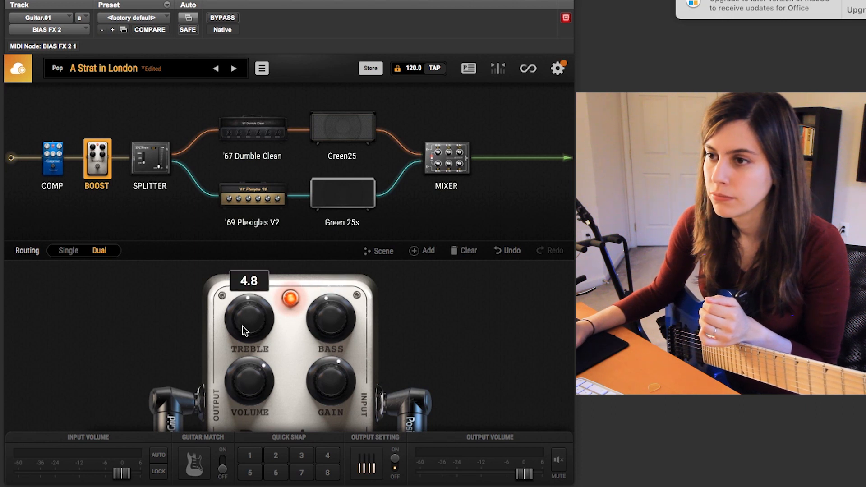
drag(313, 312, 312, 313)
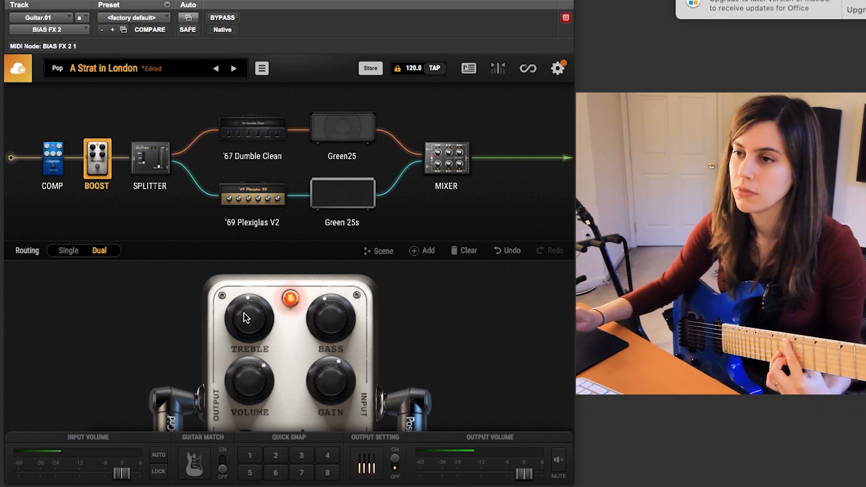
Nudge the Booster's treble up slightly and reduce its volume, bass and gain a little
drag(246, 318, 240, 318)
drag(236, 375, 234, 373)
drag(335, 321, 316, 327)
mouse_move(329, 383)
mouse_down()
mouse_move(315, 376)
mouse_move(315, 387)
mouse_up()
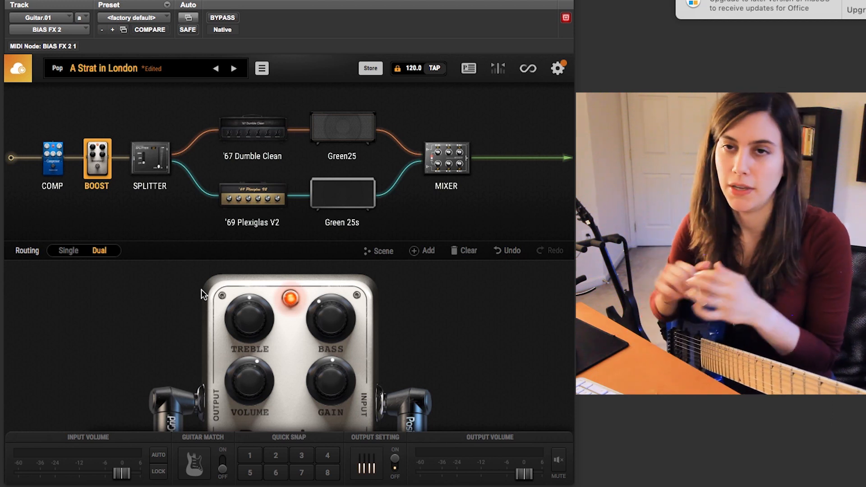
Insert the Noise Gate pedal at the start of the chain, before the compressor, and adjust its controls
click(429, 252)
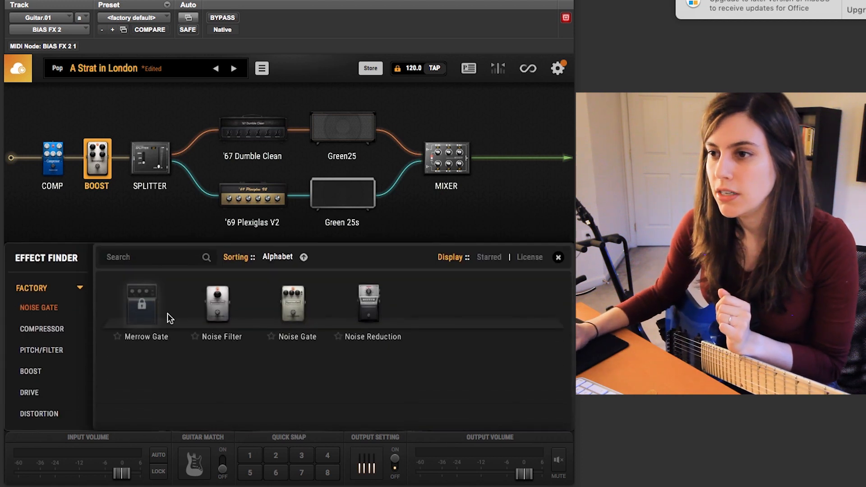
scroll(57, 357, down, 5)
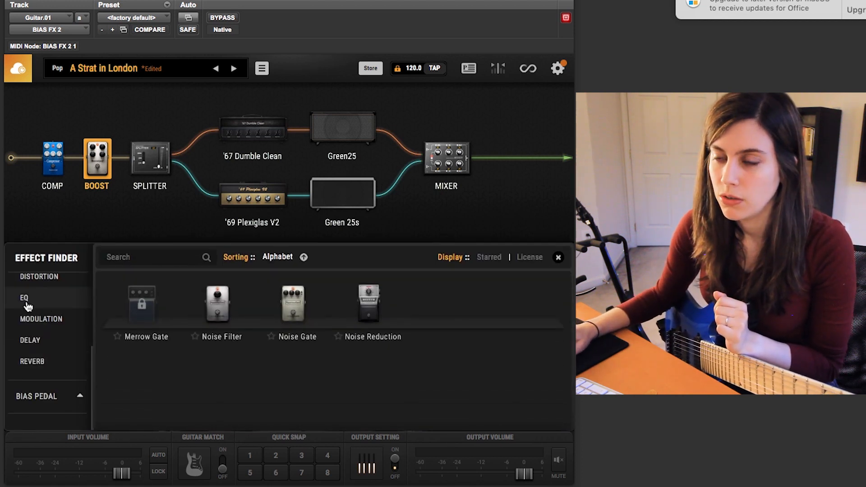
scroll(50, 297, up, 2)
scroll(28, 307, up, 3)
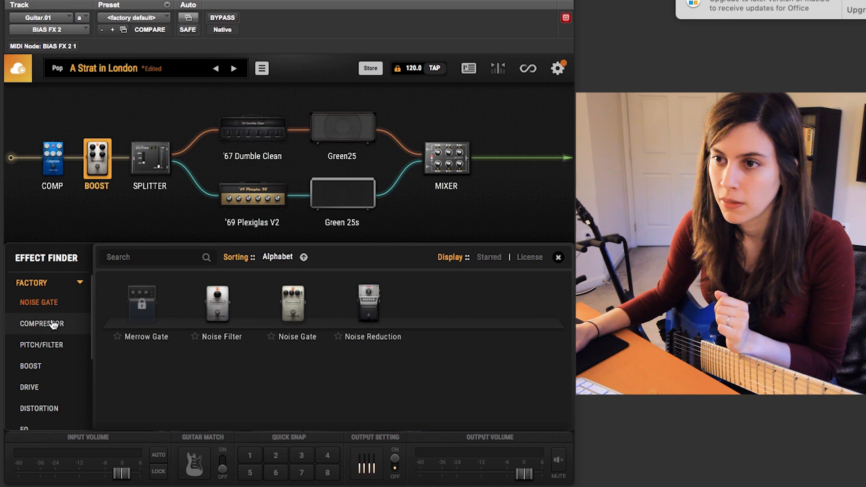
drag(297, 301, 53, 167)
click(53, 164)
drag(225, 341, 270, 344)
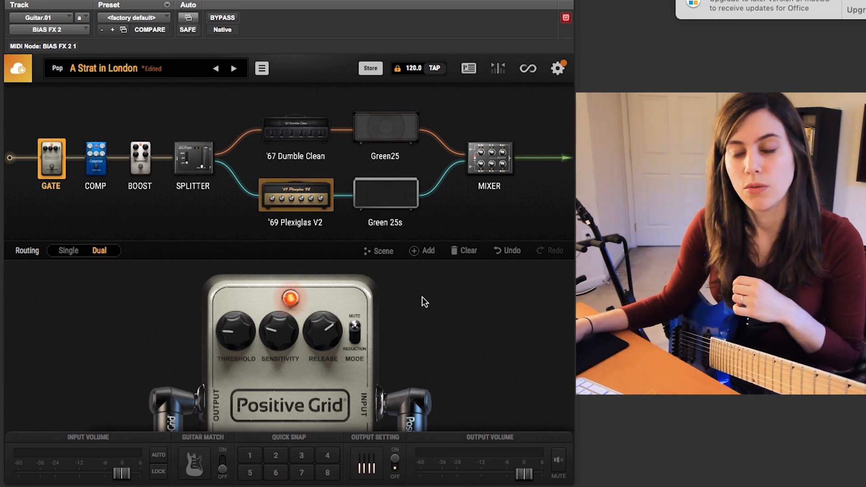
Insert the Digital Reverb pedal from the Reverb effects after the mixer and select it
click(431, 252)
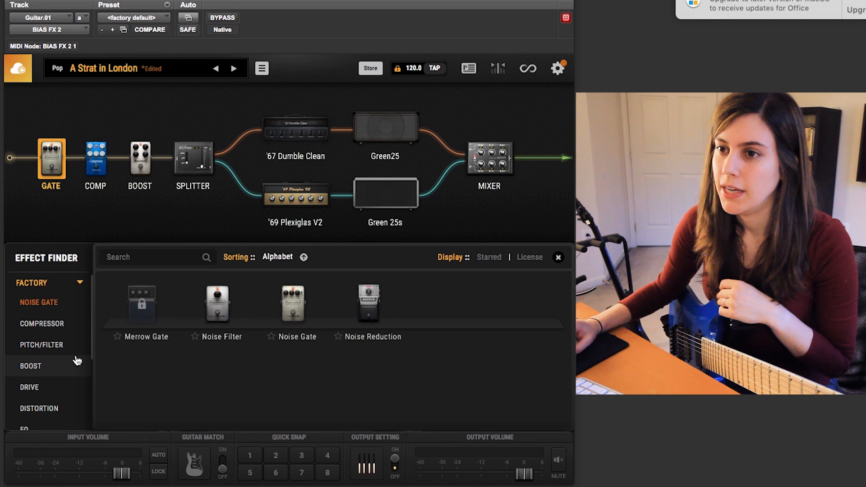
scroll(78, 359, down, 5)
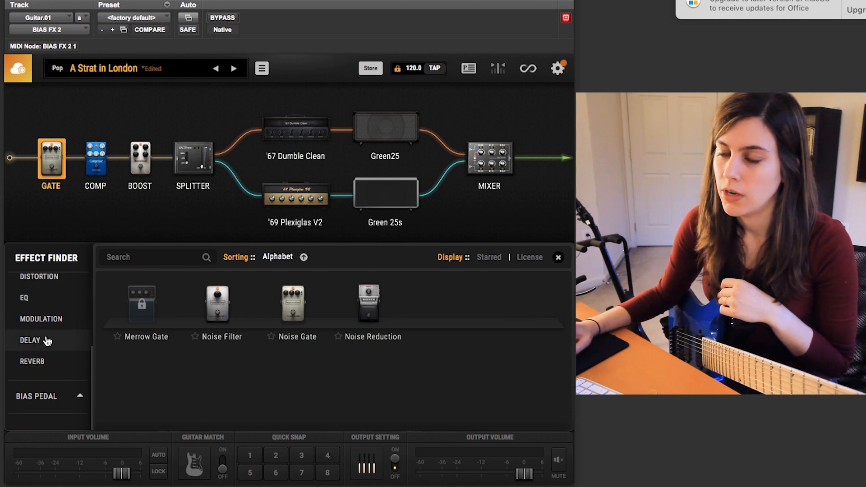
click(49, 362)
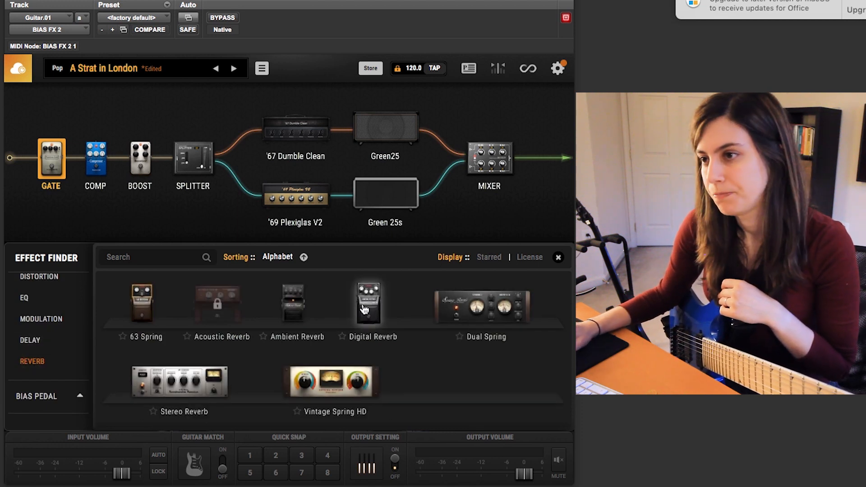
drag(366, 304, 535, 174)
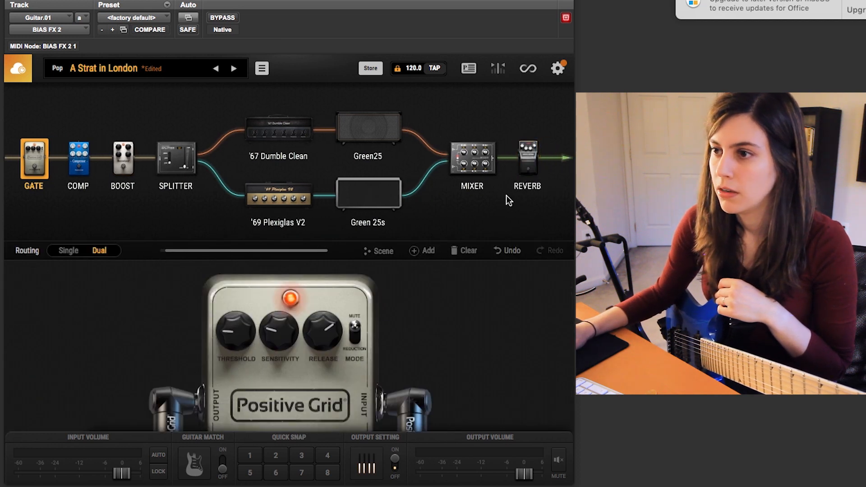
double_click(526, 169)
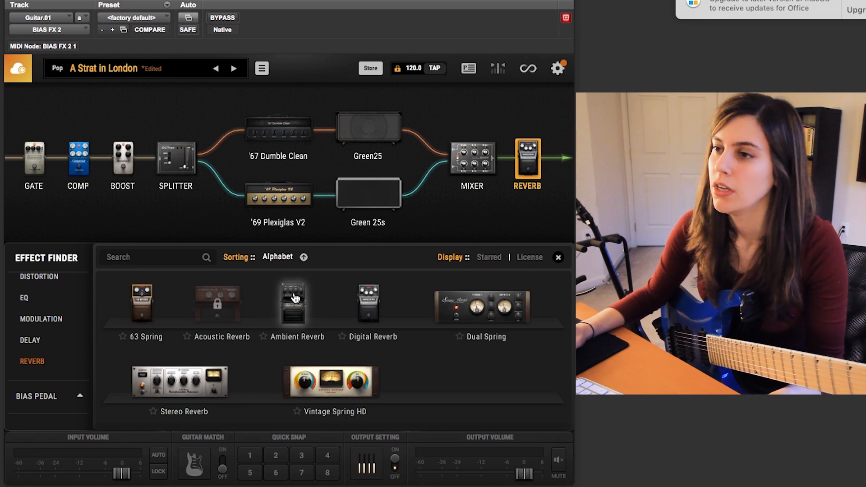
Try the Ambient Reverb pedal between the mixer and the bypassed Digital Reverb, adjusting its mix and decay slightly
drag(296, 299, 529, 171)
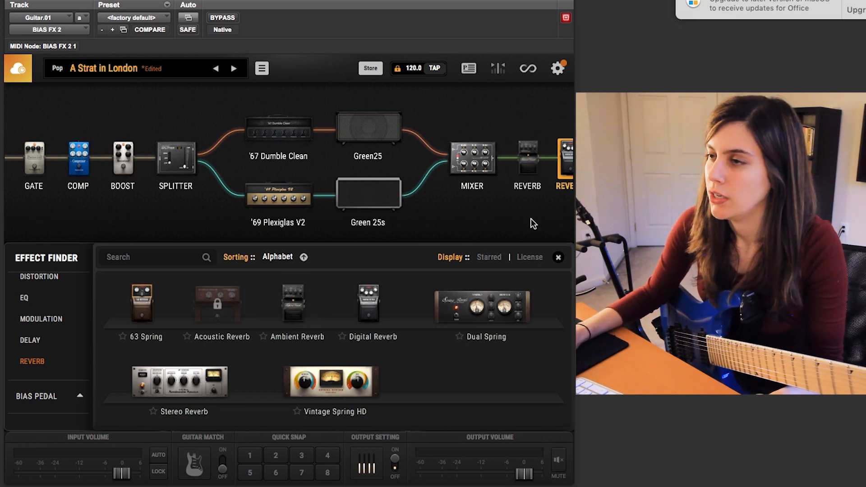
click(534, 223)
click(485, 160)
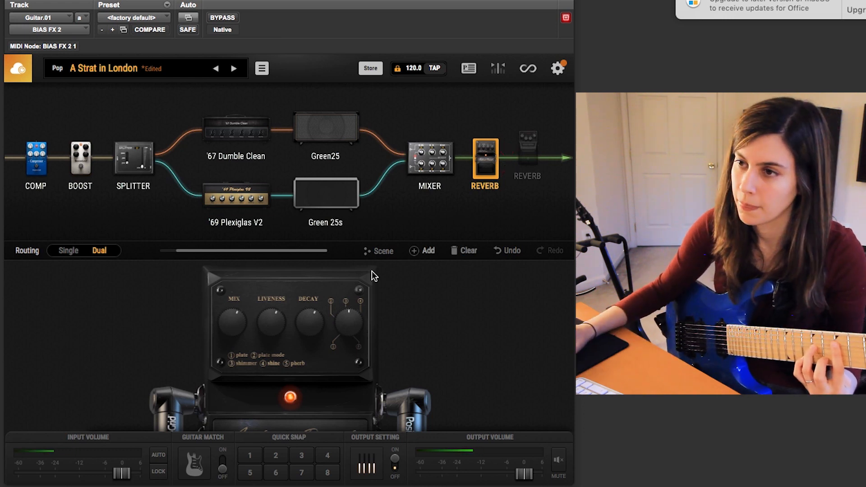
drag(221, 340, 227, 327)
drag(296, 326, 297, 319)
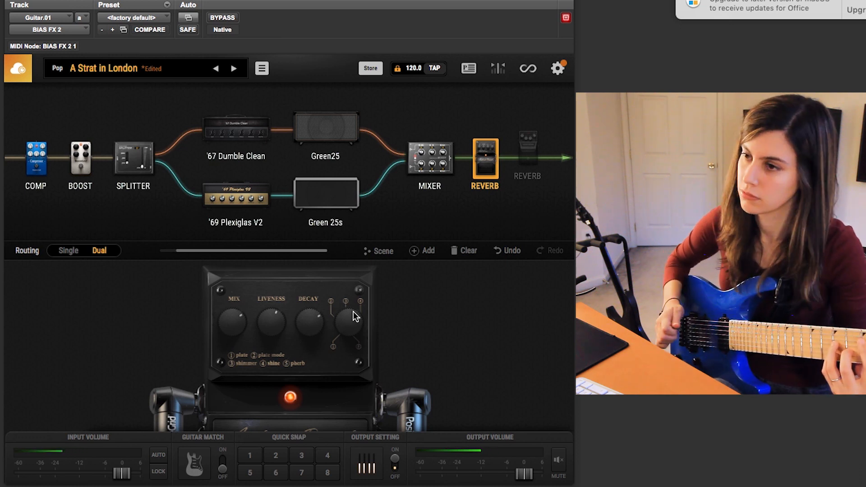
Bypass and remove the Ambient Reverb pedal, and switch the Digital Reverb back on
click(507, 160)
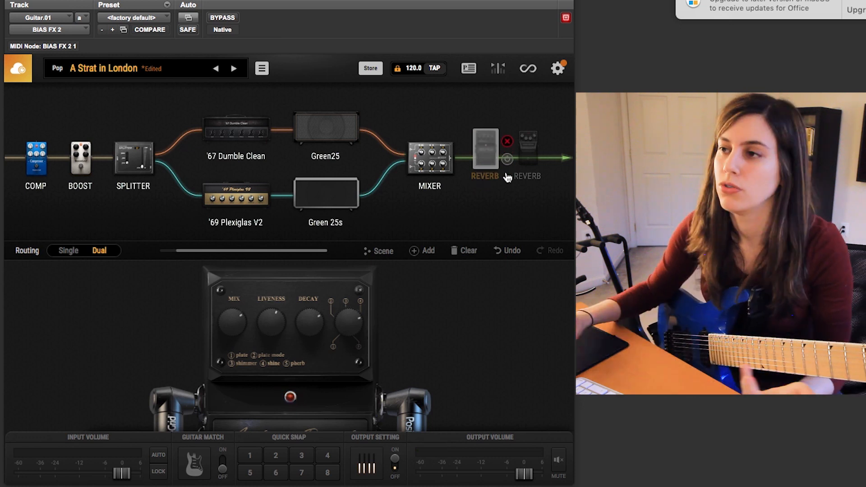
click(507, 143)
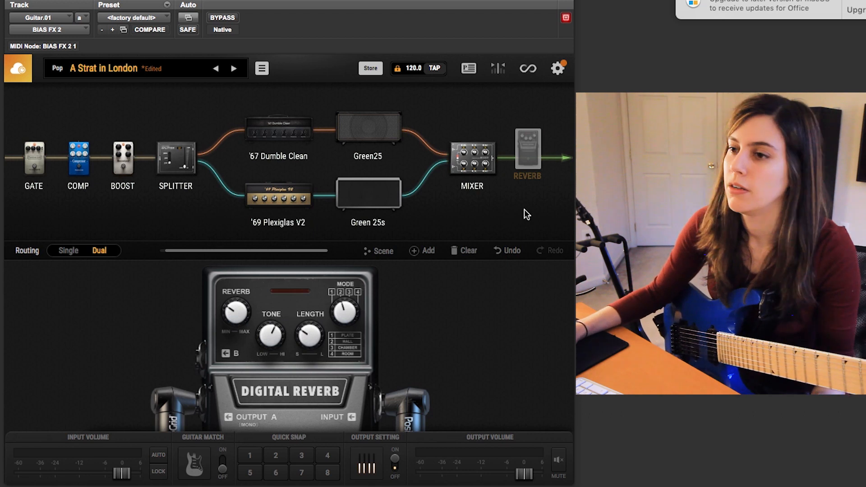
click(550, 176)
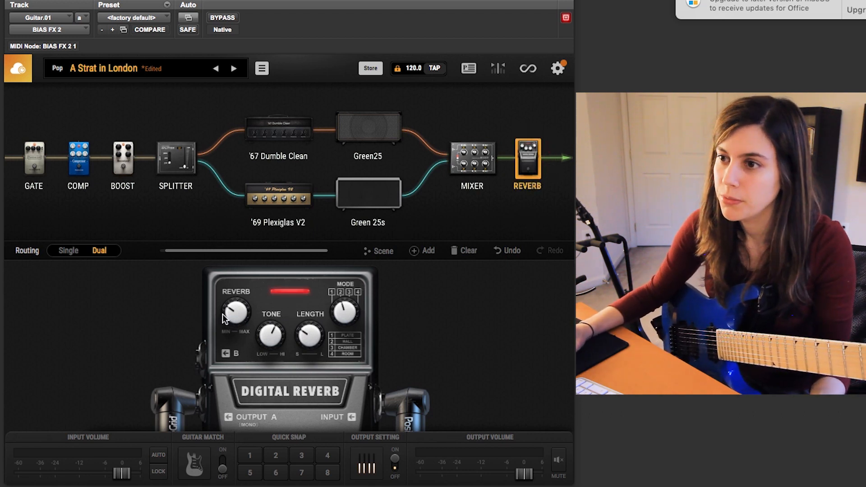
Raise the reverb level on the Digital Reverb pedal
mouse_move(337, 316)
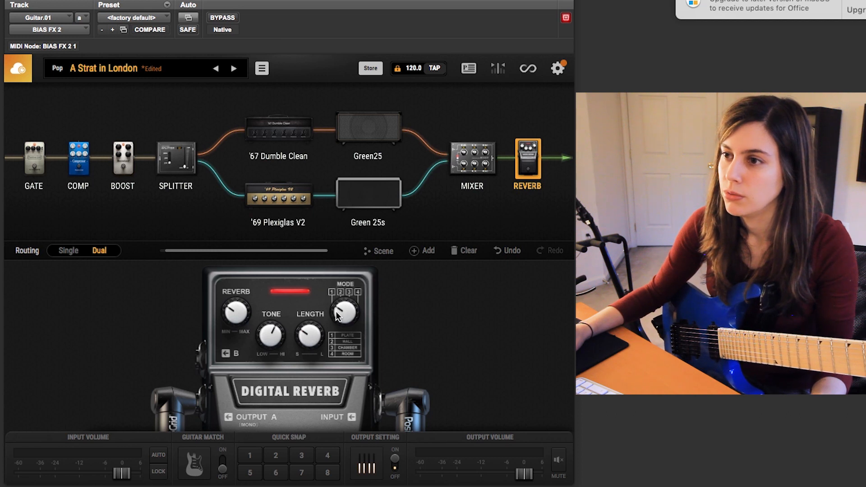
mouse_move(231, 323)
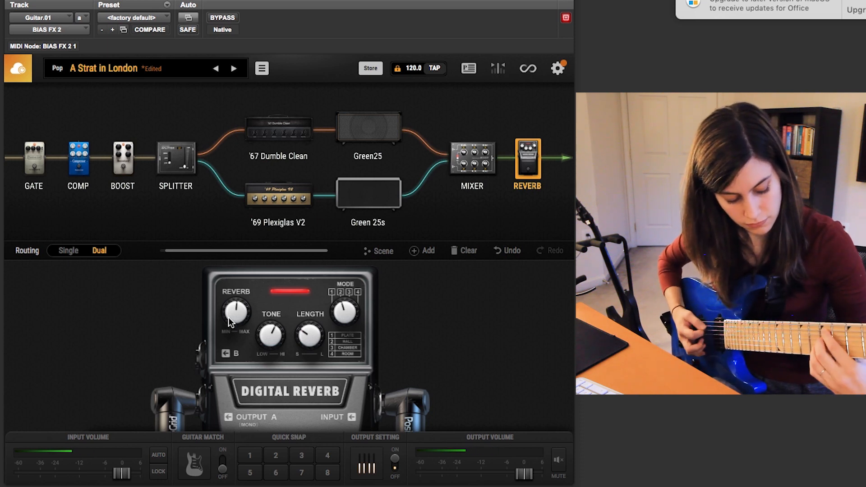
drag(228, 318, 232, 312)
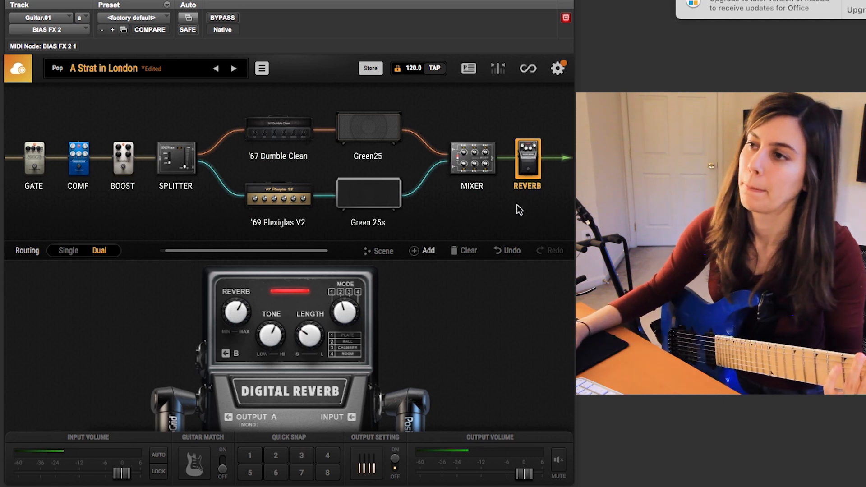
Insert the Analog Delay pedal between the mixer and the Digital Reverb and leave it bypassed
click(413, 255)
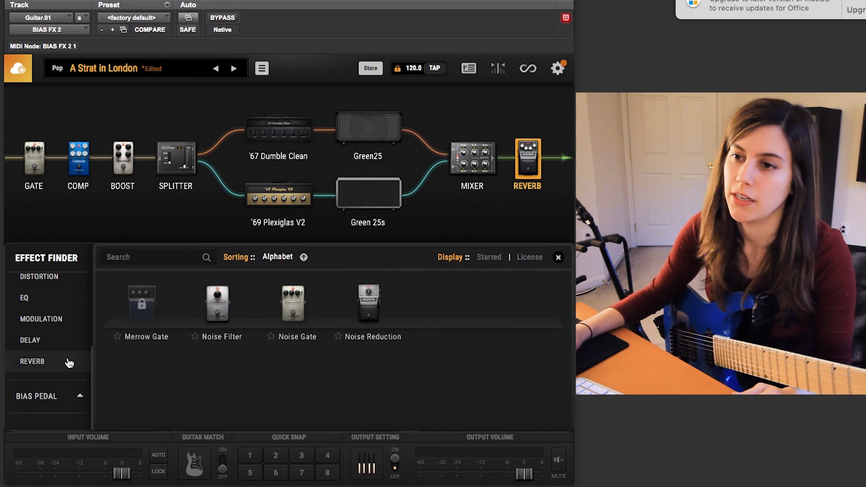
click(47, 348)
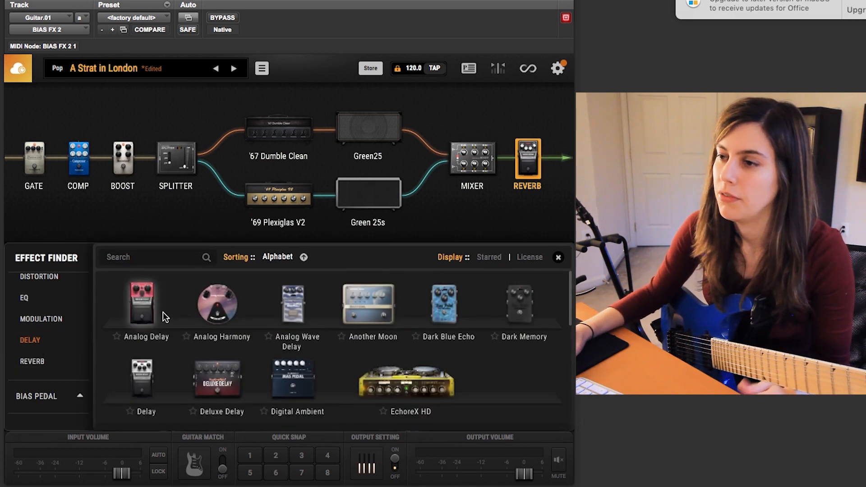
click(149, 316)
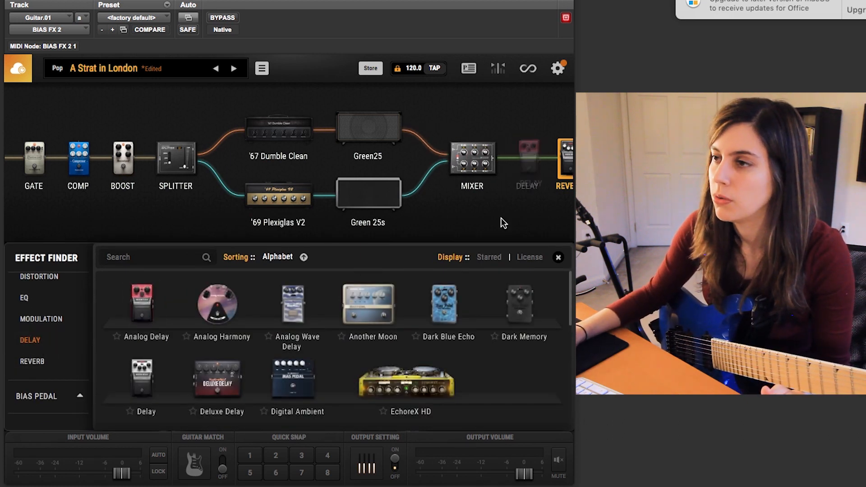
click(504, 172)
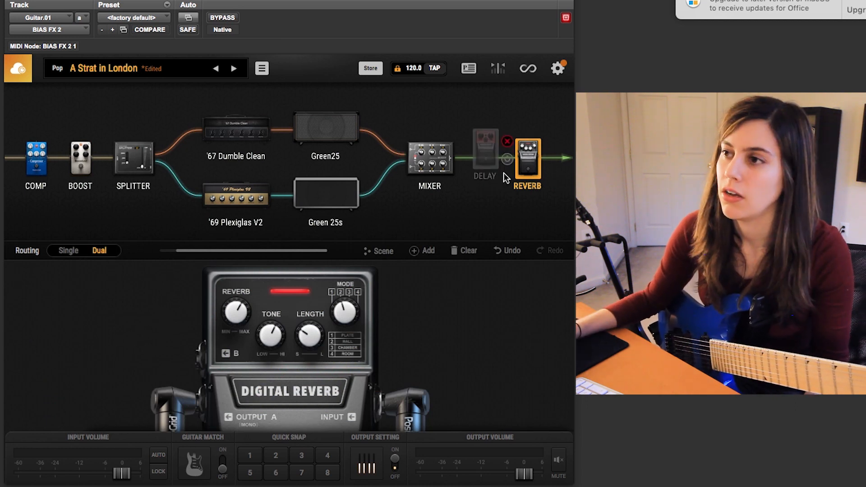
click(506, 171)
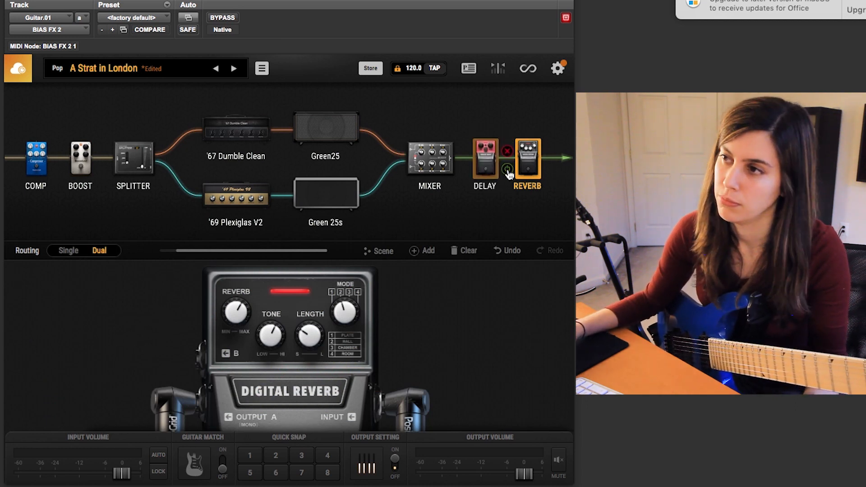
click(507, 170)
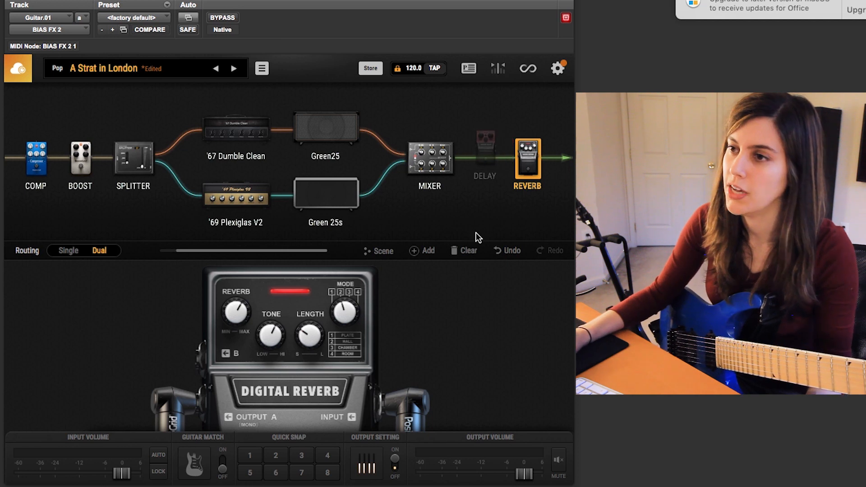
Save the edited tone as a new preset named "Sparkly Clean Tone" in the "My tohn" bank
drag(451, 225, 472, 217)
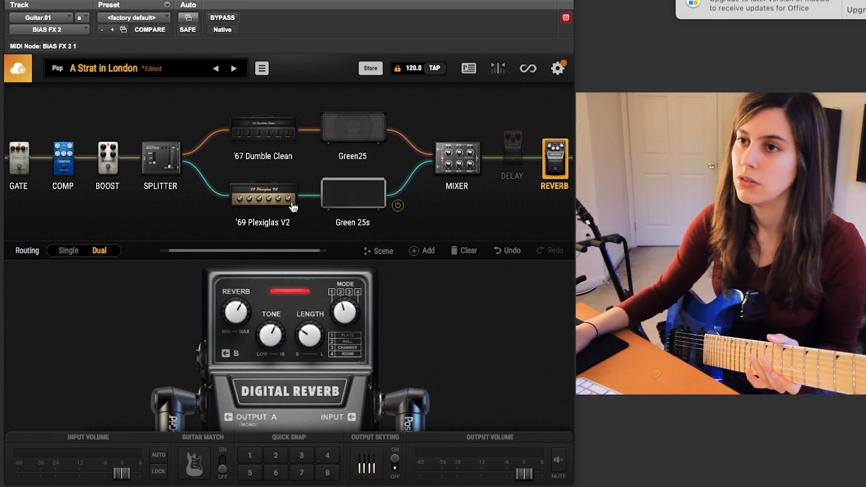
click(261, 68)
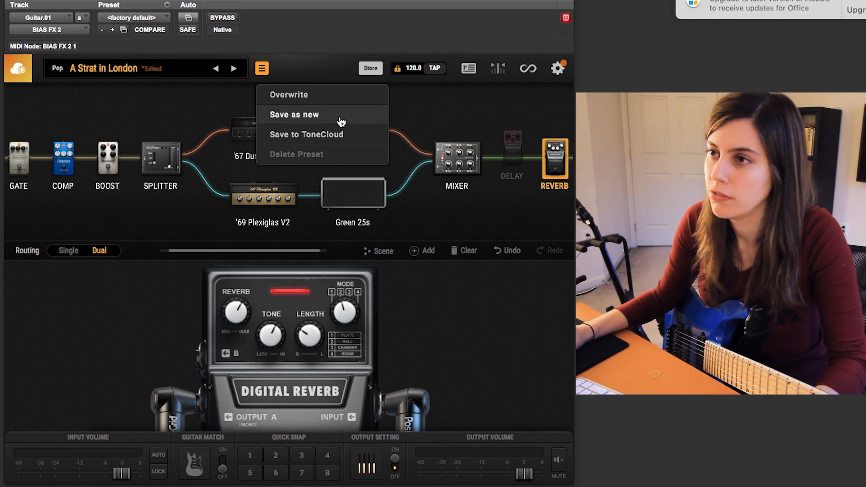
click(311, 114)
text(Sparkly n)
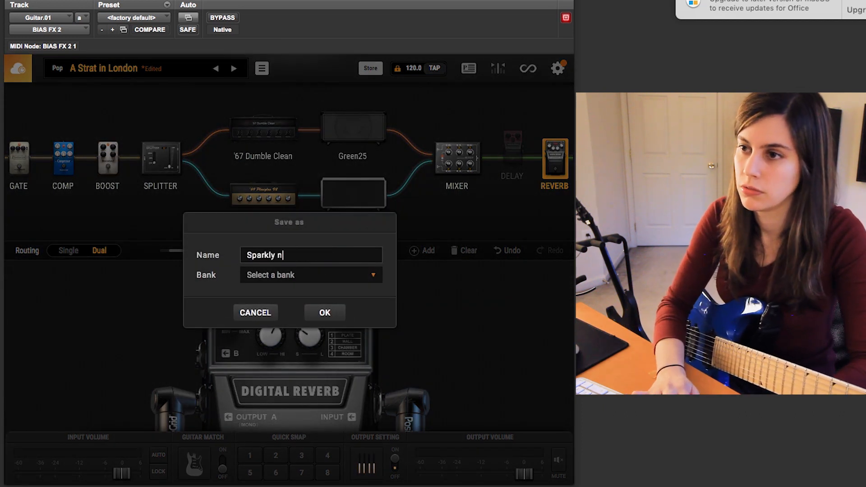
key(BackSpace)
text(Clean Tone)
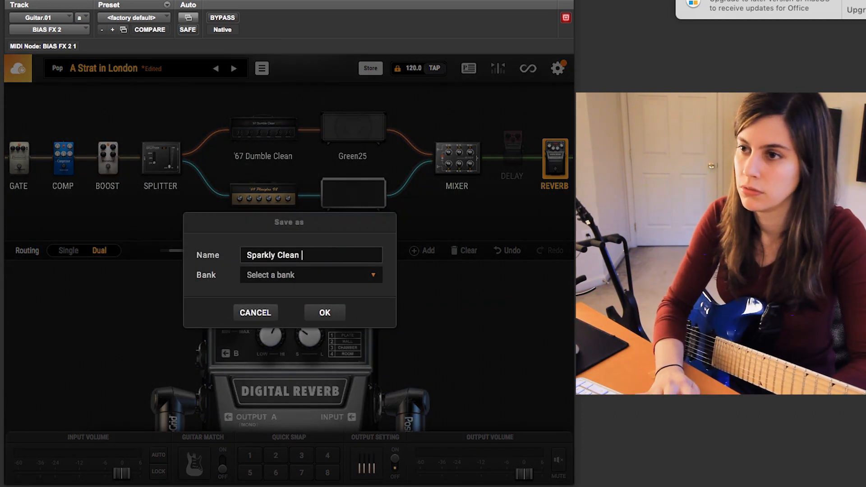
click(271, 275)
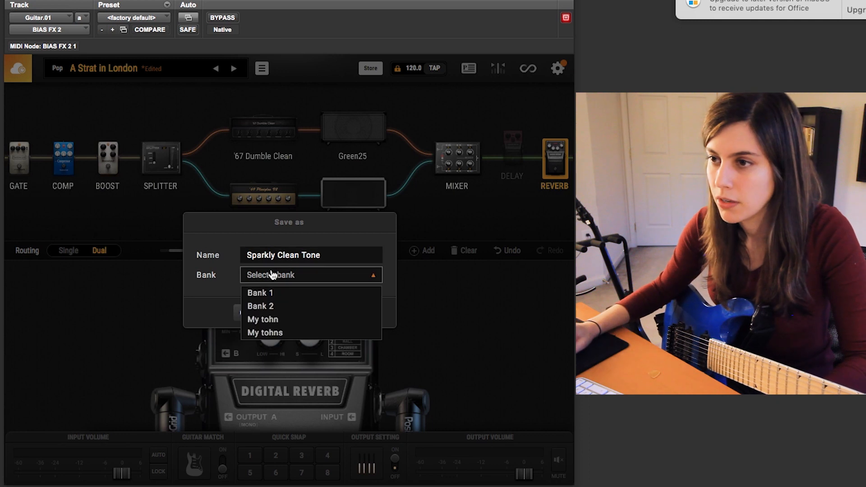
click(282, 318)
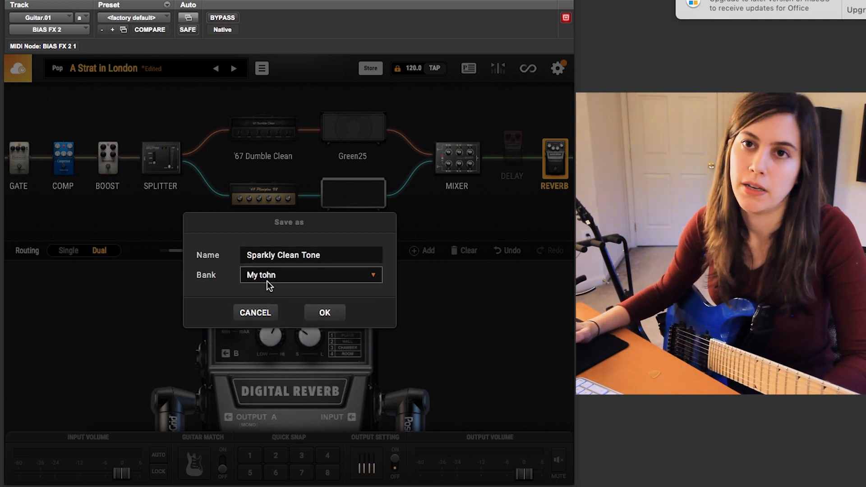
click(333, 318)
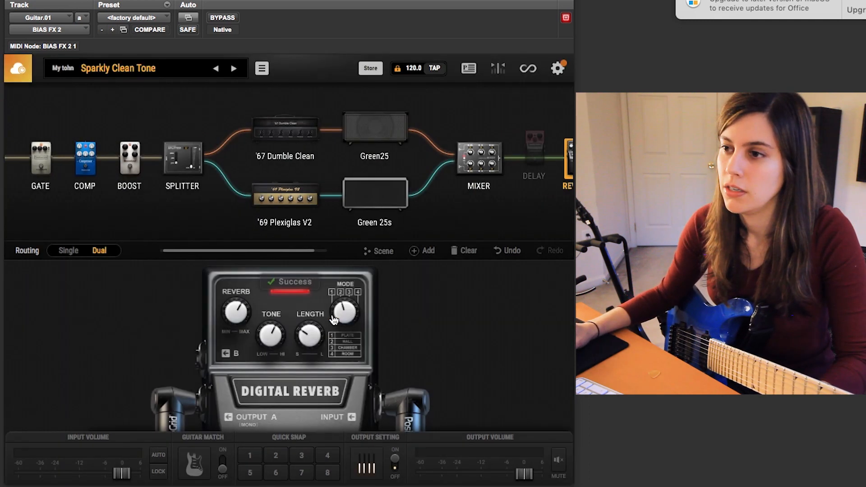